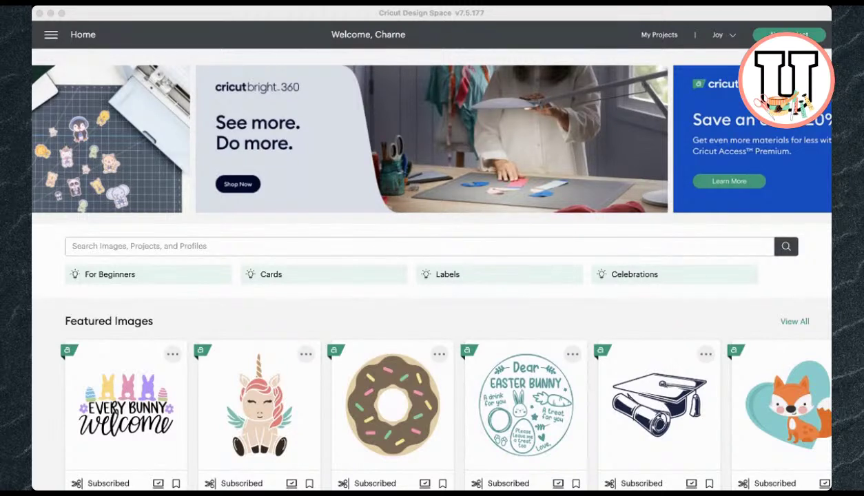
# Step: Start a new project and place a rounded-corner square on the canvas at about X 2.4, Y 1.1 in
pyautogui.click(123, 477)
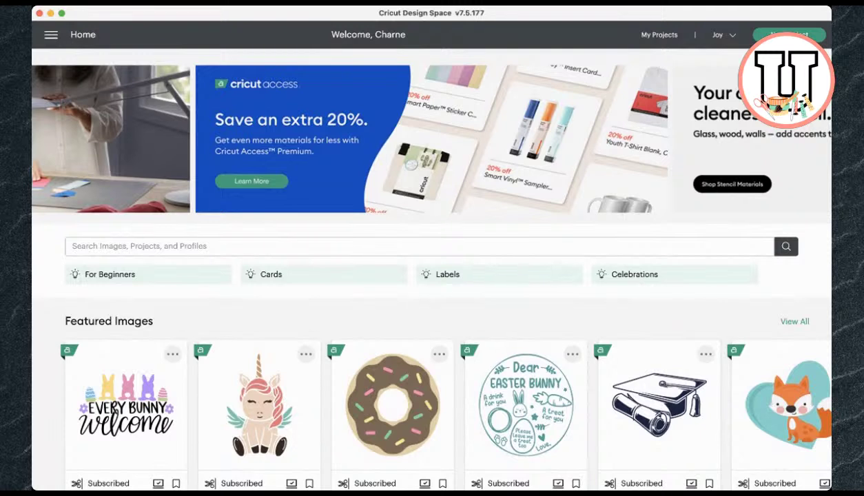
pyautogui.click(793, 35)
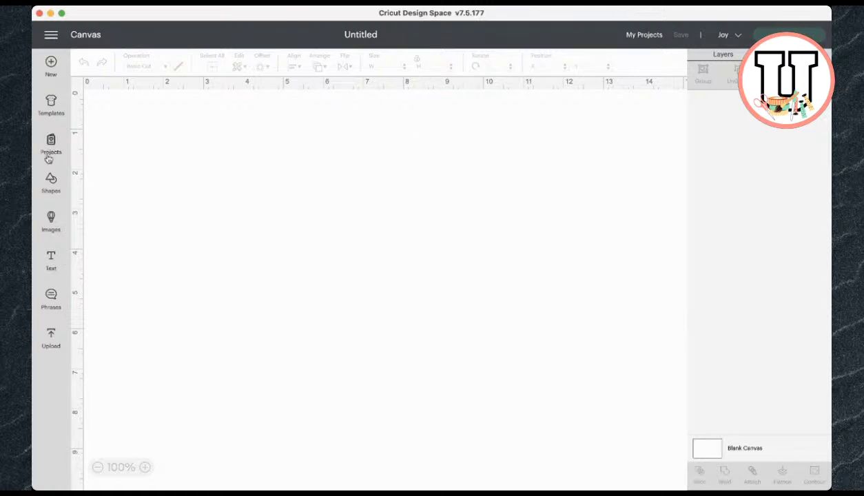
pyautogui.click(49, 186)
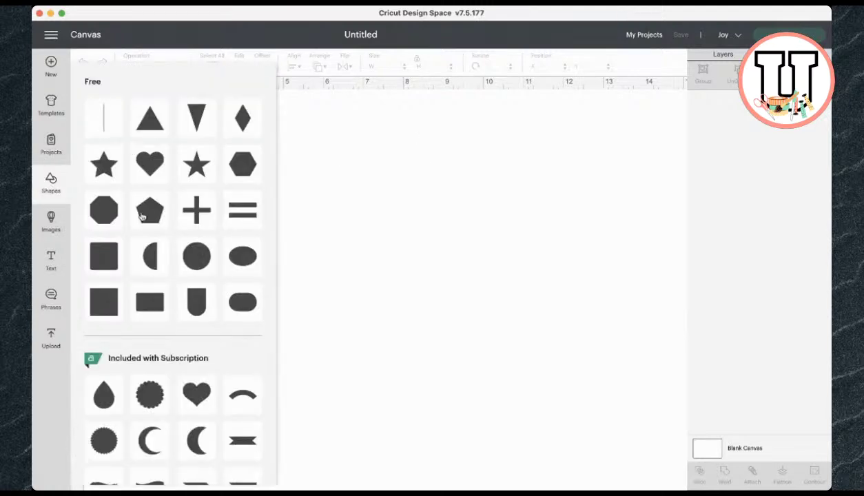
pyautogui.click(103, 260)
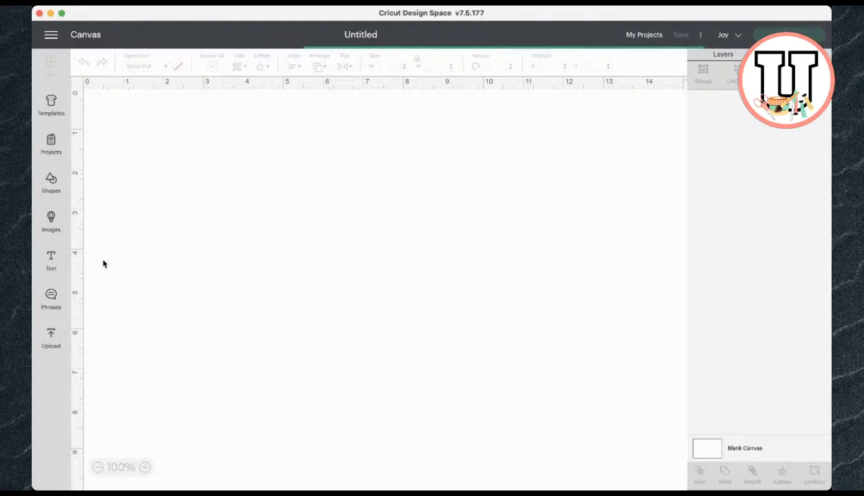
pyautogui.moveTo(137, 157); pyautogui.dragTo(208, 180)
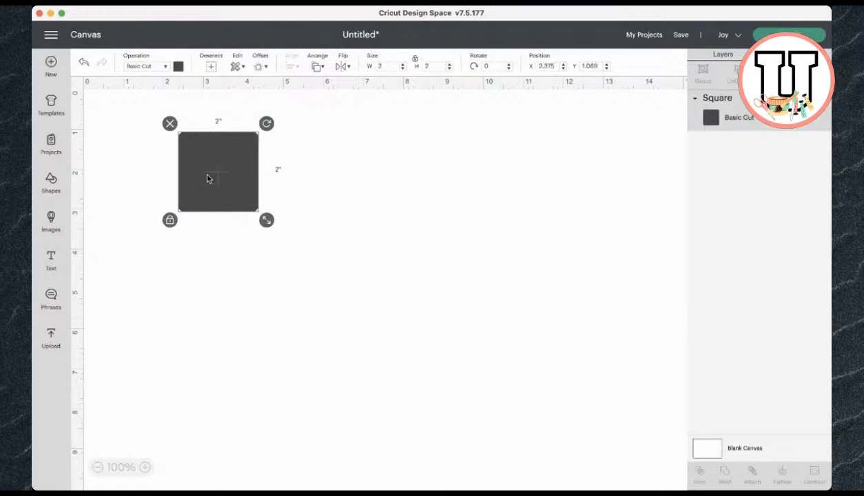
# Step: Unlock the rounded square's proportions and stretch it to about 11.5 by 2.2 in, placing it at about X 1.6, Y 0.8 in
pyautogui.click(414, 59)
pyautogui.moveTo(266, 220); pyautogui.dragTo(649, 228)
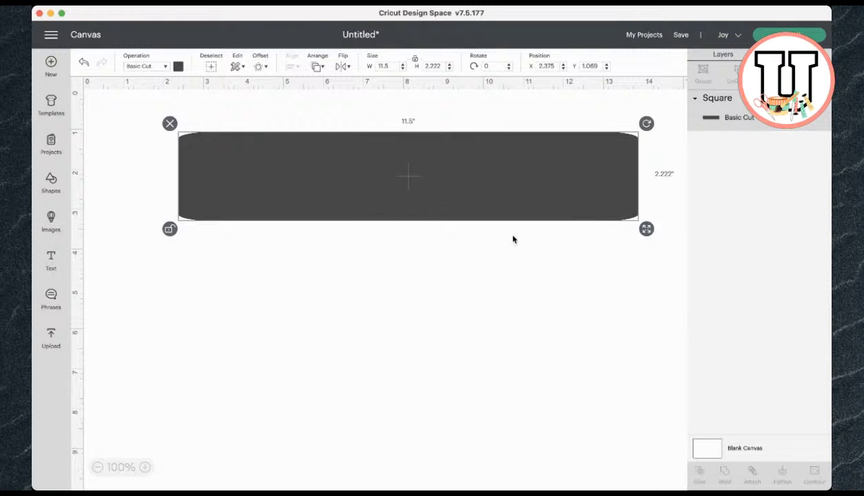
pyautogui.moveTo(518, 201); pyautogui.dragTo(487, 189)
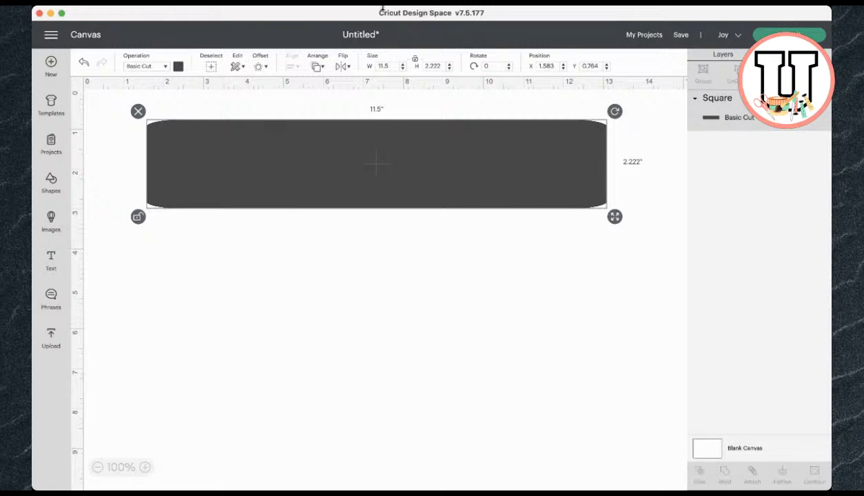
# Step: Set the rounded rectangle's height to 3 in
pyautogui.click(449, 64)
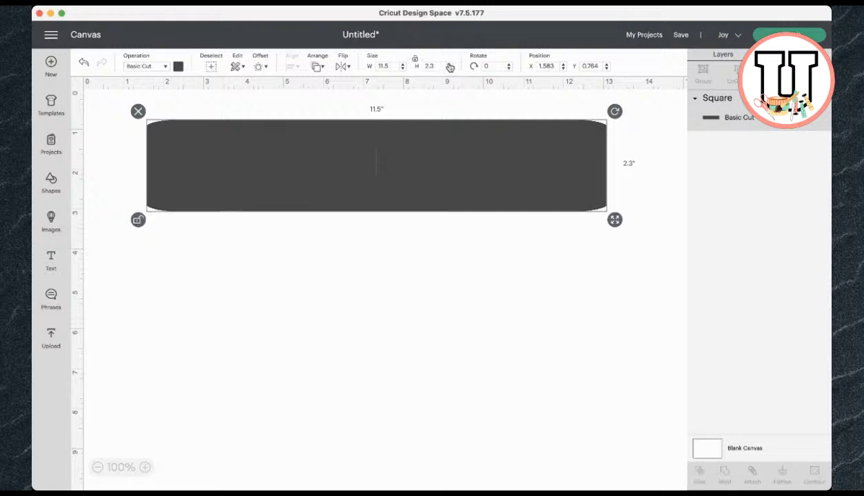
pyautogui.click(449, 63)
pyautogui.click(448, 64)
pyautogui.click(448, 64)
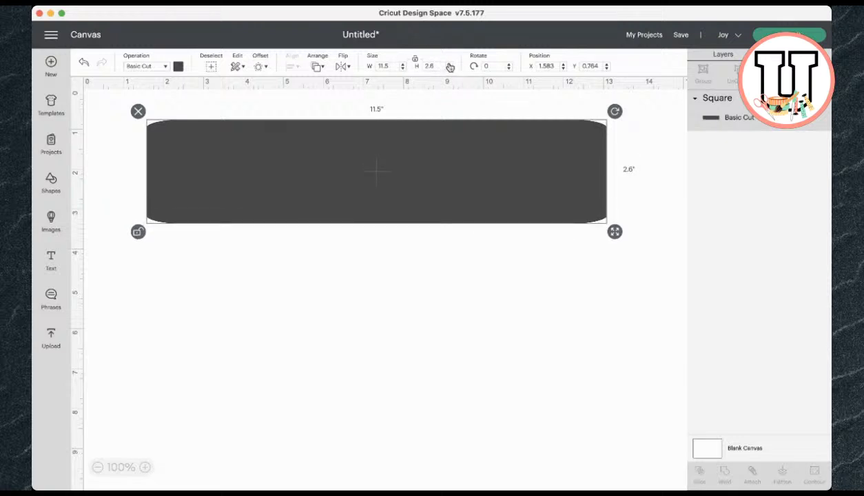
pyautogui.click(449, 63)
pyautogui.click(449, 64)
pyautogui.click(449, 63)
pyautogui.click(449, 64)
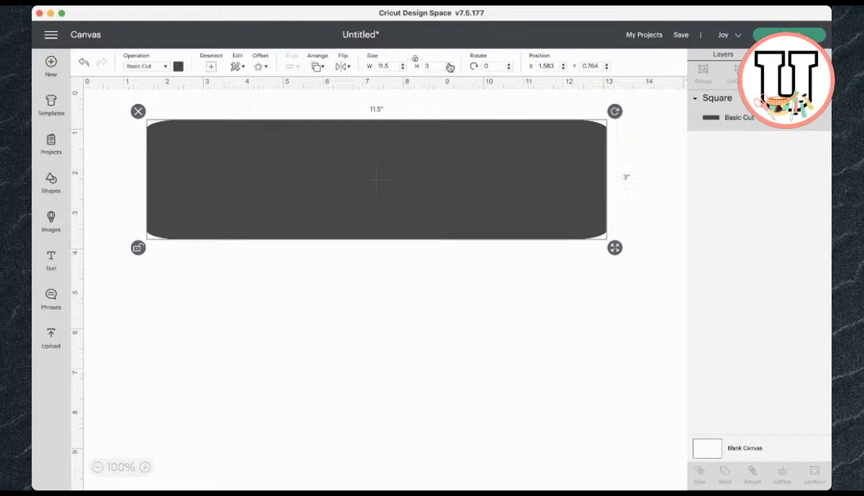
pyautogui.click(424, 281)
pyautogui.click(575, 176)
pyautogui.click(534, 106)
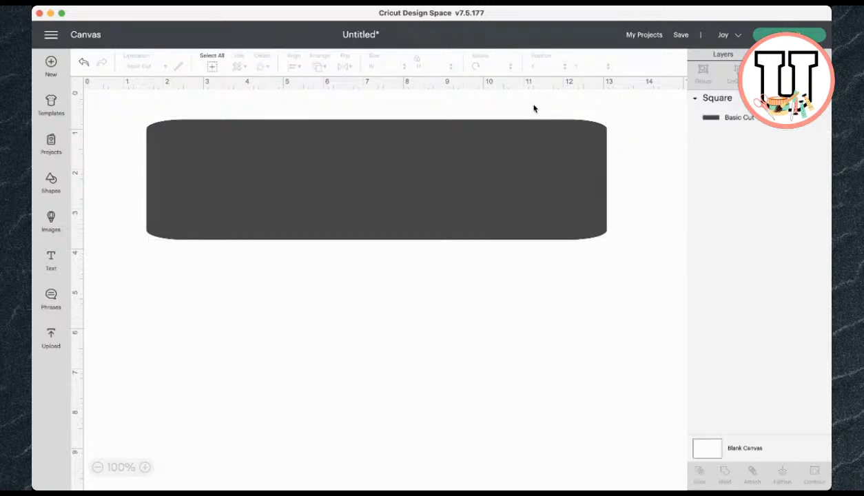
pyautogui.click(509, 144)
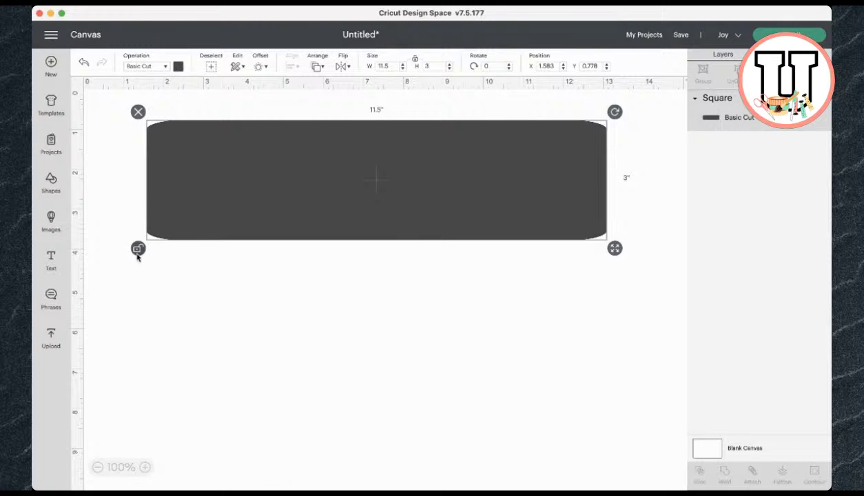
# Step: Upload the green street sign image from the computer and classify it as a Complex image
pyautogui.click(48, 332)
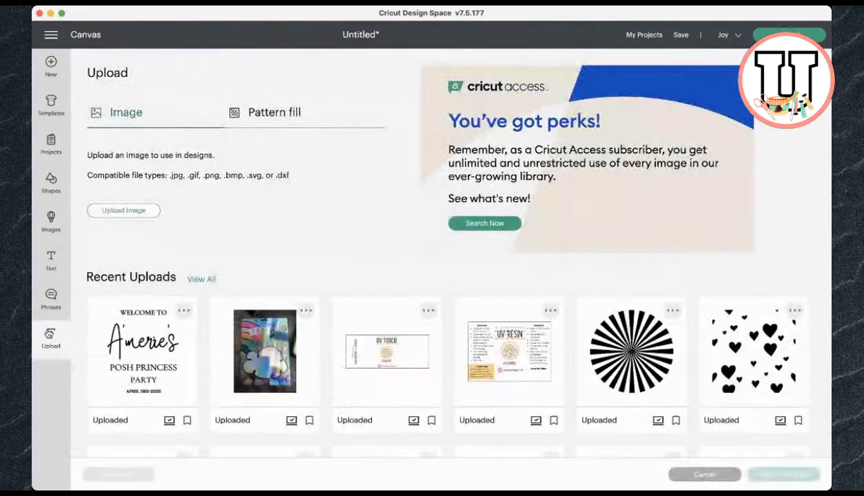
pyautogui.click(117, 213)
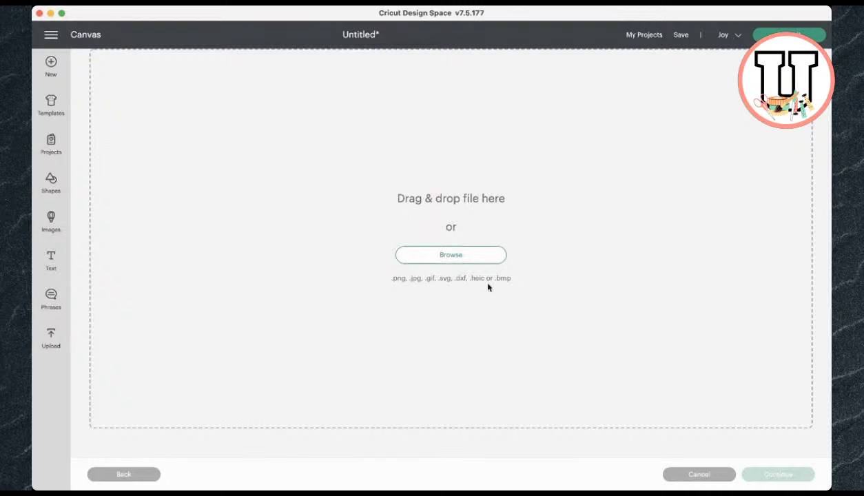
pyautogui.click(466, 257)
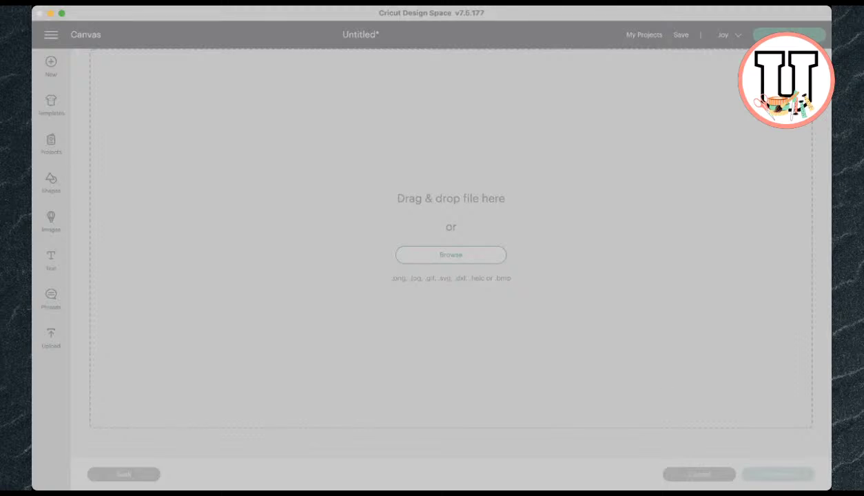
pyautogui.click(632, 365)
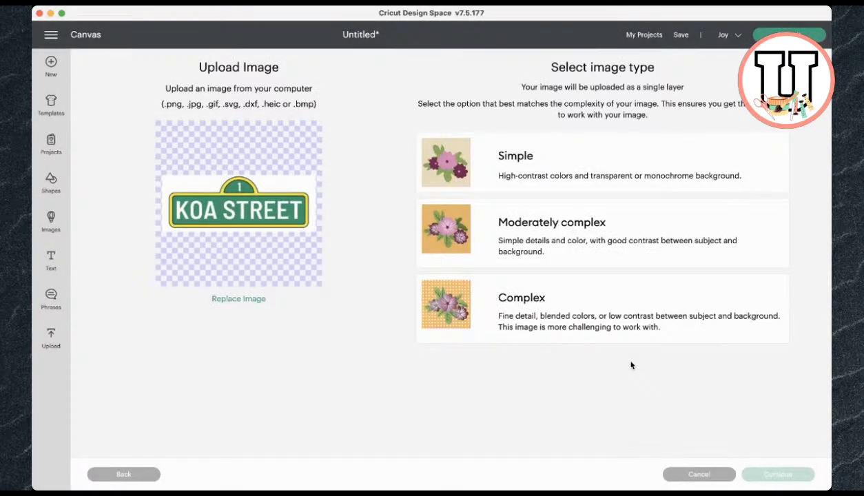
pyautogui.click(649, 314)
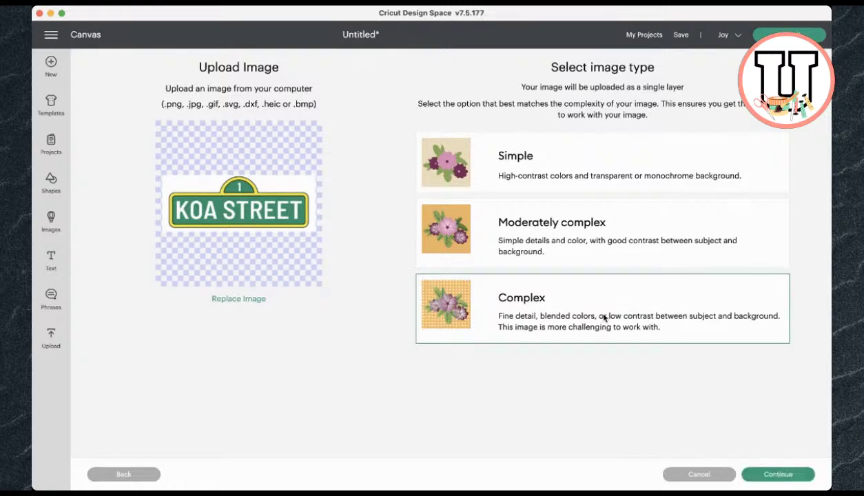
pyautogui.click(780, 474)
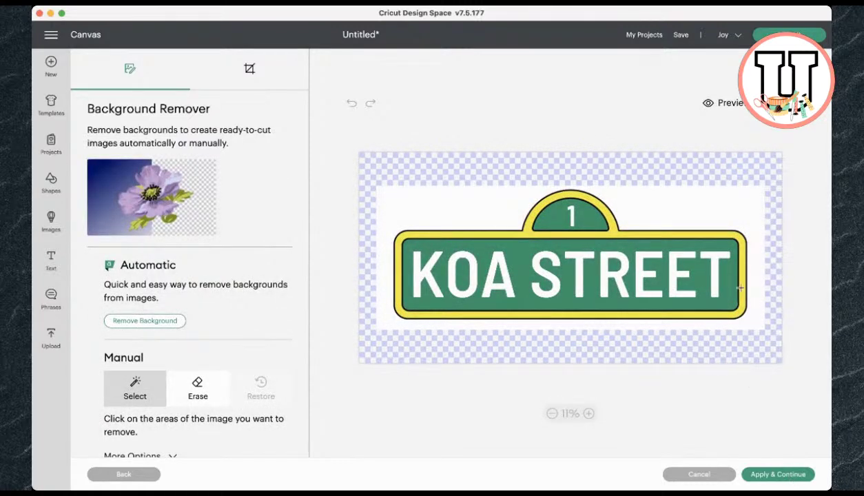
# Step: Remove the white background around the street sign and upload it as a Print Then Cut image
pyautogui.click(702, 204)
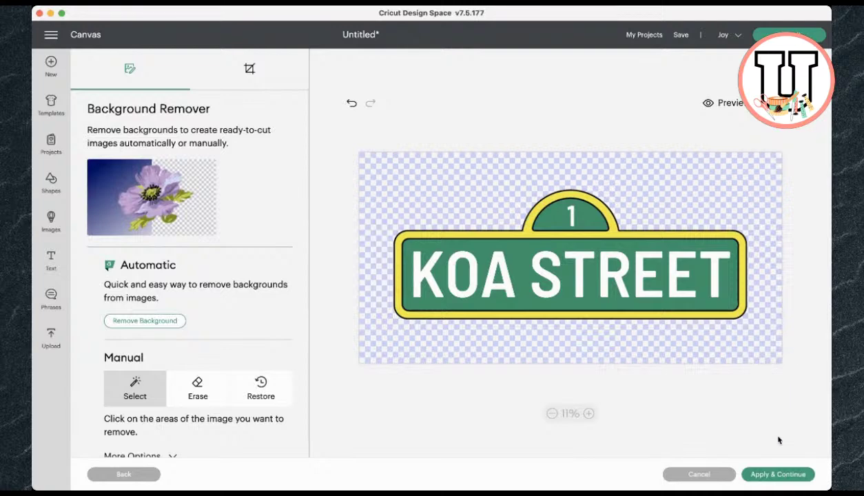
pyautogui.click(777, 475)
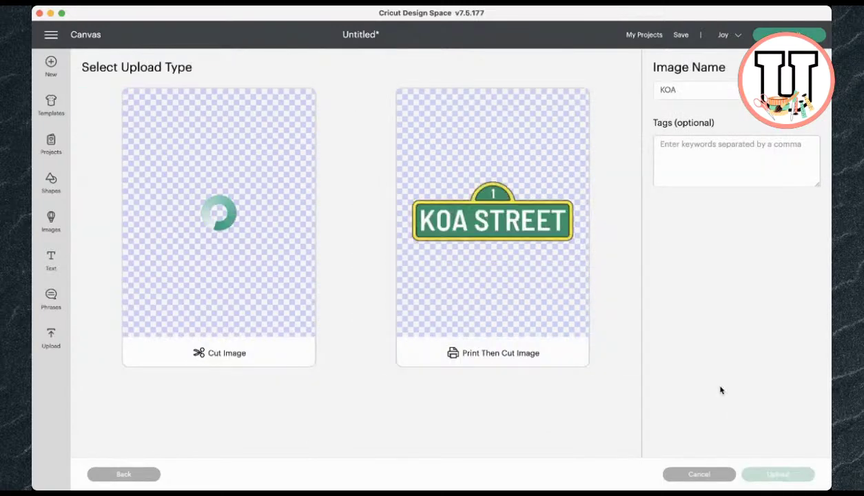
pyautogui.click(561, 303)
pyautogui.click(780, 475)
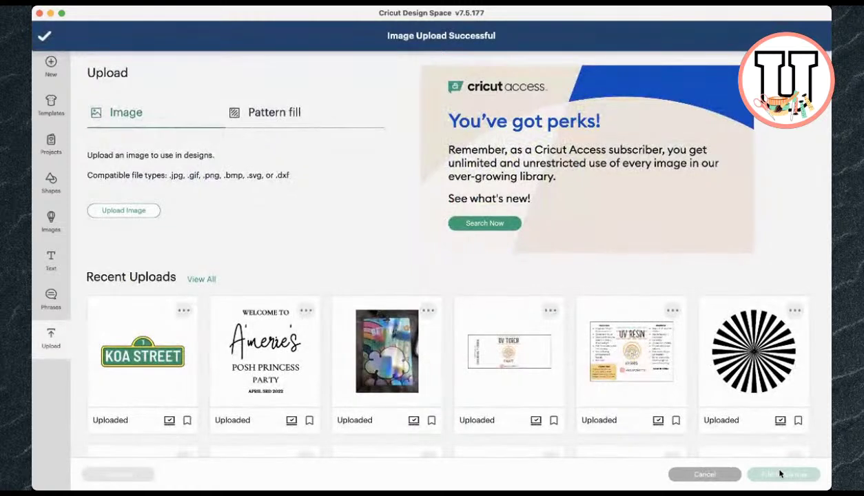
# Step: Add the uploaded street sign to the canvas below the rounded rectangle, with its width set to 11.5 in
pyautogui.click(121, 322)
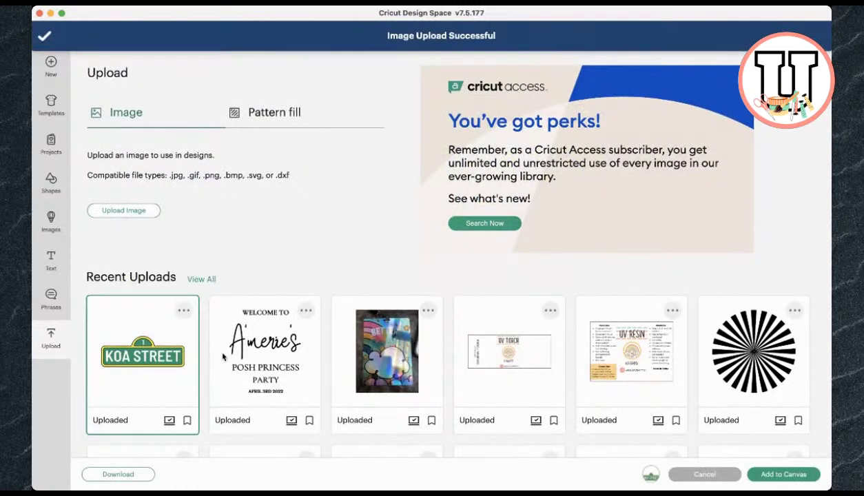
pyautogui.click(794, 474)
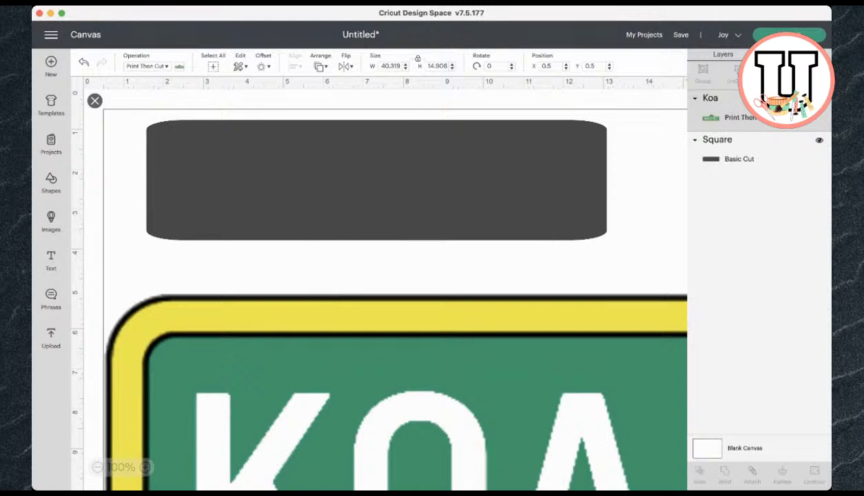
pyautogui.click(385, 65)
pyautogui.write('11.5')
pyautogui.press('Return')
pyautogui.moveTo(418, 222); pyautogui.dragTo(461, 321)
# Step: Delete the dark rounded rectangle and move the street sign up to about X 1.3, Y 1.4 in
pyautogui.click(454, 174)
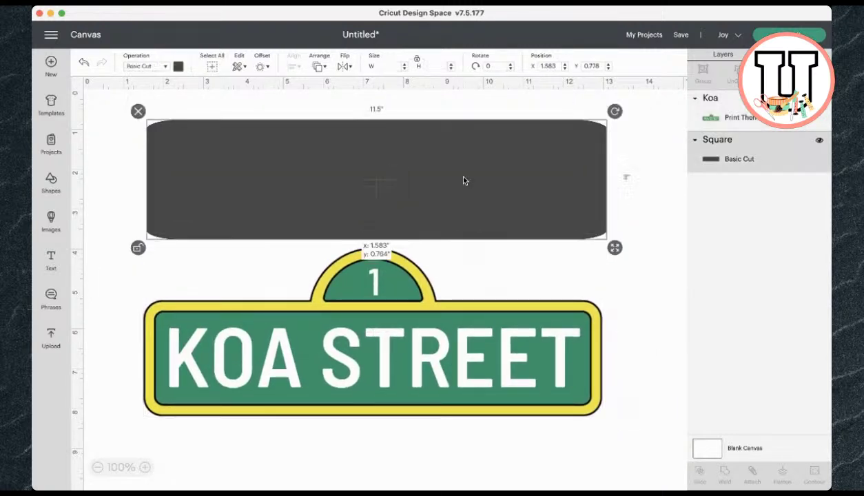
pyautogui.moveTo(453, 174); pyautogui.dragTo(435, 170)
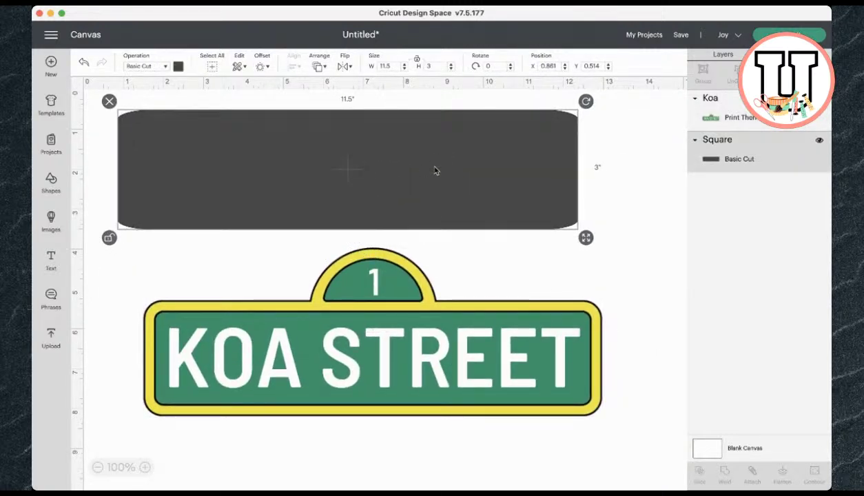
pyautogui.press('Delete')
pyautogui.click(404, 360)
pyautogui.moveTo(404, 359); pyautogui.dragTo(403, 273)
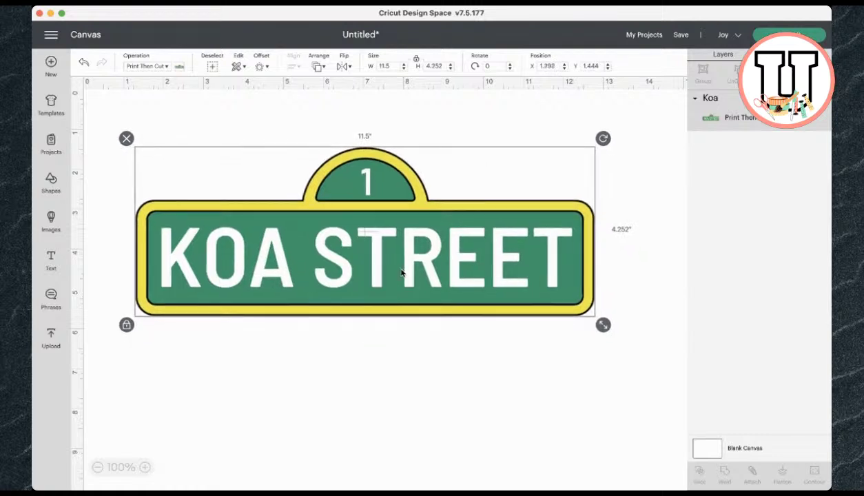
# Step: Insert a sharp-cornered square at about X 0.5, Y 0.7 in and enlarge it to about 13.4 in per side
pyautogui.click(51, 182)
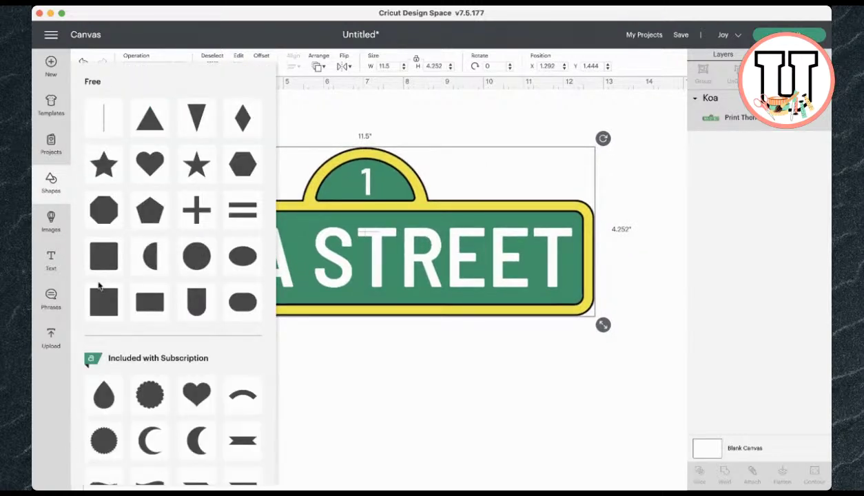
pyautogui.click(289, 276)
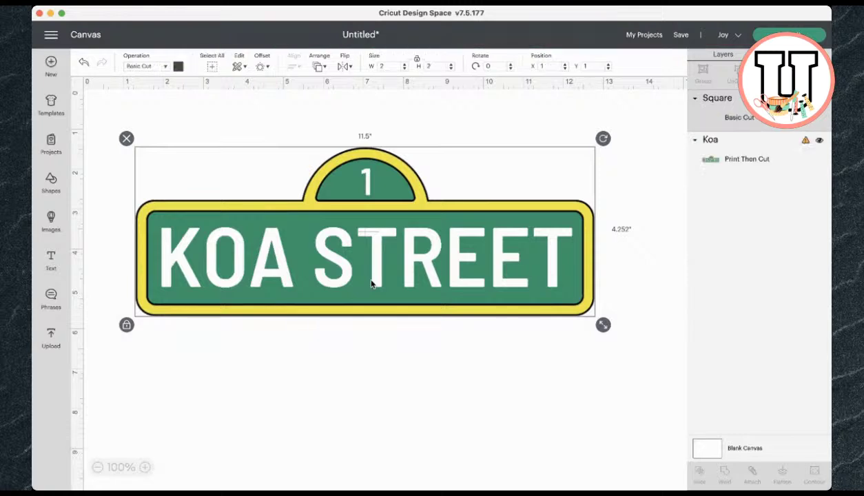
pyautogui.moveTo(211, 217); pyautogui.dragTo(463, 390)
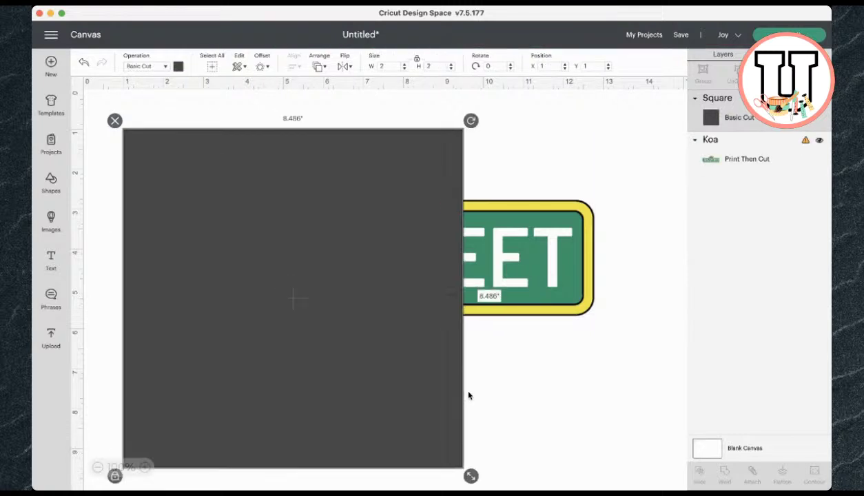
pyautogui.moveTo(318, 295); pyautogui.dragTo(298, 282)
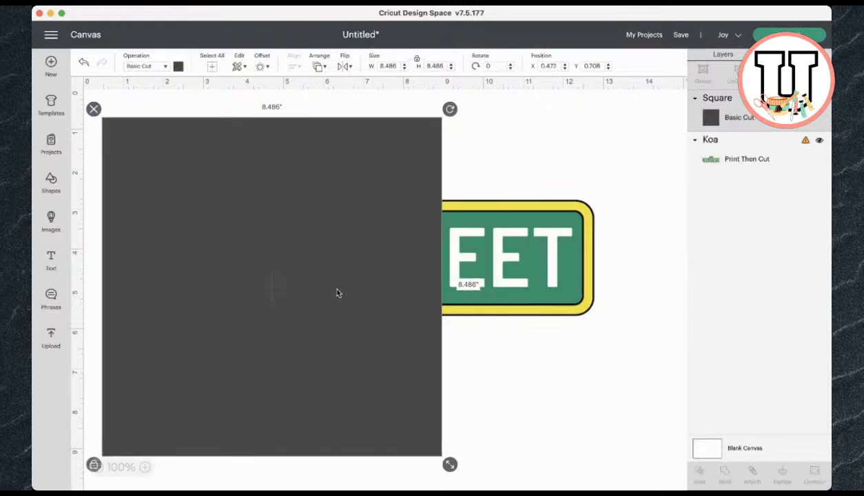
pyautogui.scroll(-3, 328, 284)
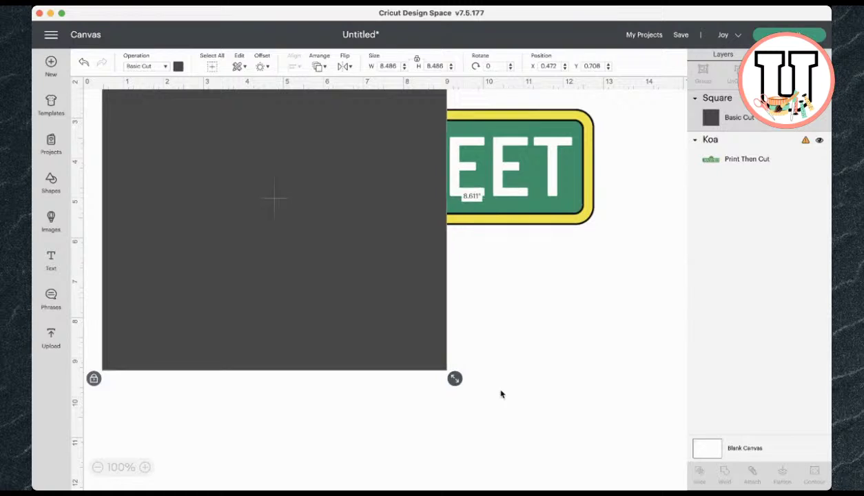
pyautogui.moveTo(450, 374); pyautogui.dragTo(642, 446)
pyautogui.scroll(3, 506, 238)
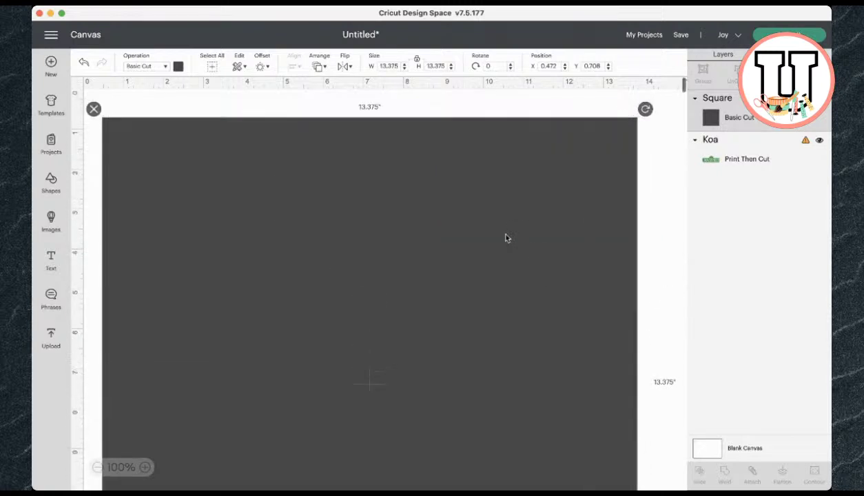
# Step: Bring the street sign layer in front of the square and switch the selected machine to Cricut Maker
pyautogui.click(761, 156)
pyautogui.moveTo(760, 156); pyautogui.dragTo(730, 98)
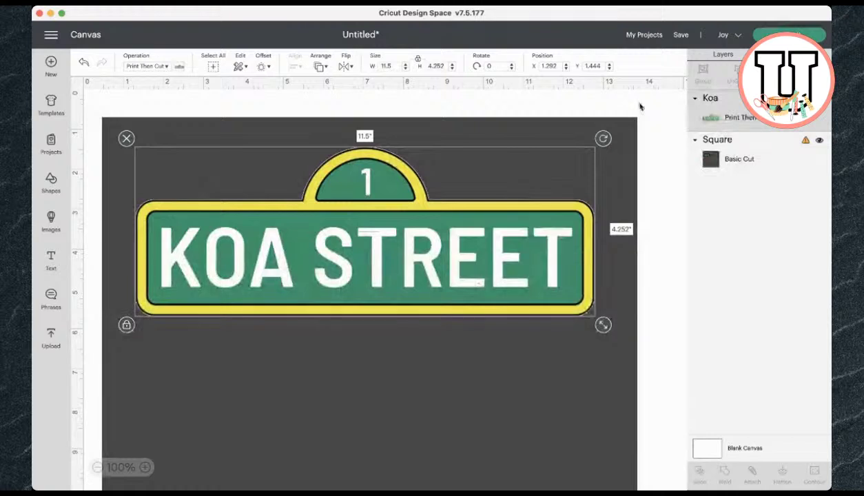
pyautogui.click(738, 35)
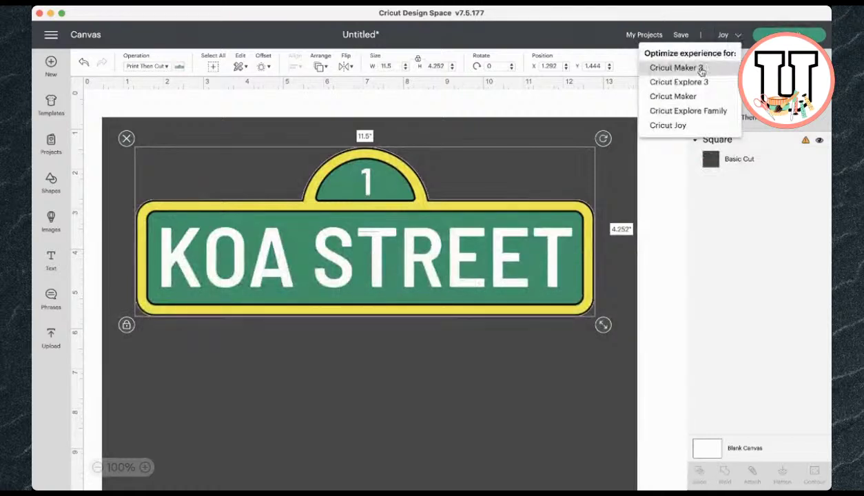
pyautogui.click(699, 96)
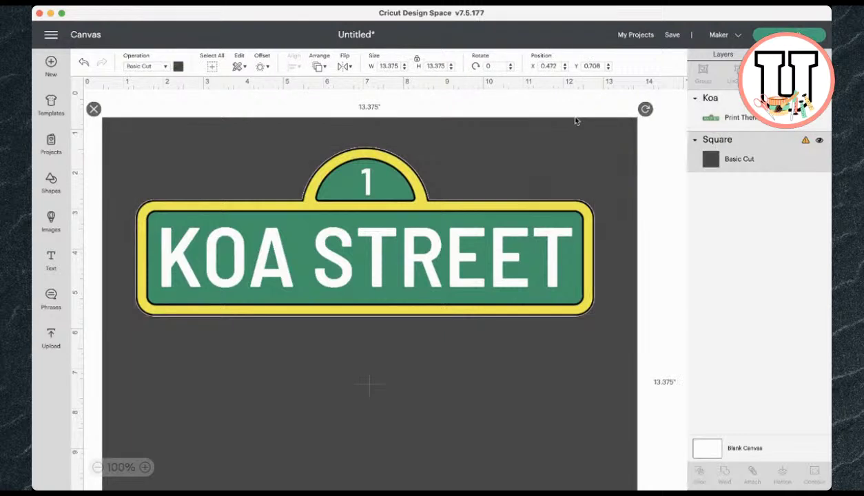
# Step: Move the street sign to about X 1.25, Y 1.18 in over the dark square and slice the two layers
pyautogui.click(460, 253)
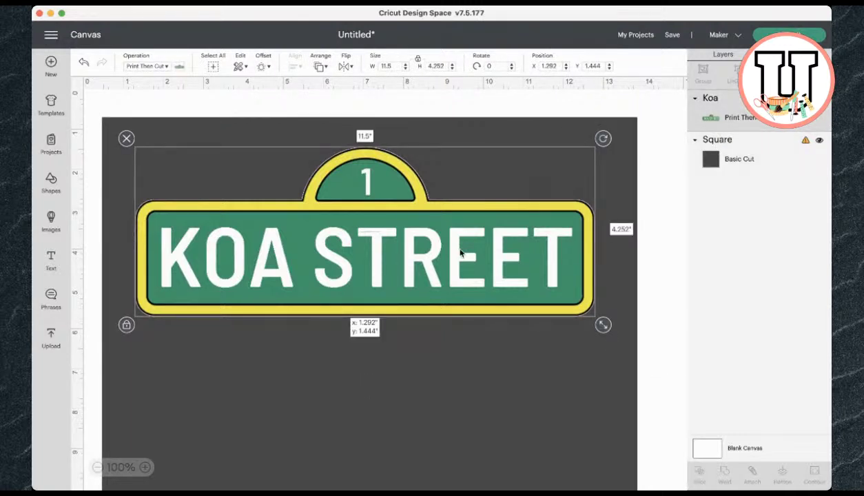
pyautogui.moveTo(460, 253); pyautogui.dragTo(458, 243)
pyautogui.keyDown('shift'); pyautogui.click(538, 366); pyautogui.keyUp('shift')
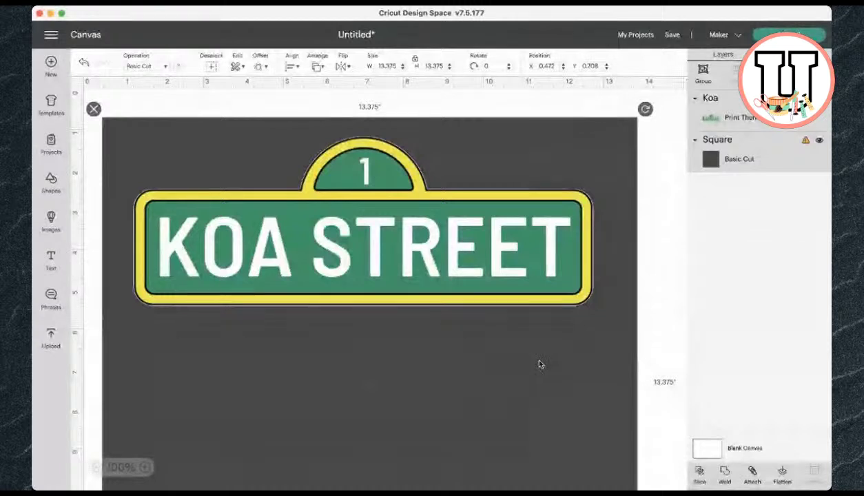
pyautogui.click(678, 153)
pyautogui.click(440, 216)
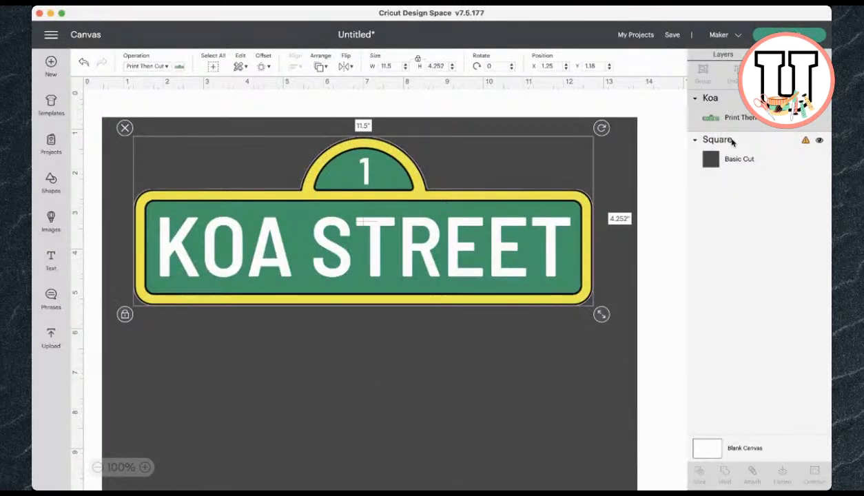
pyautogui.click(720, 159)
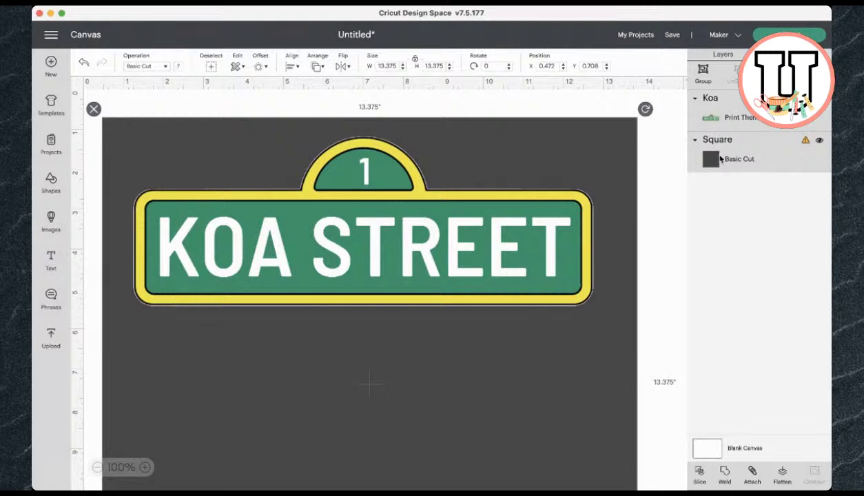
pyautogui.click(701, 471)
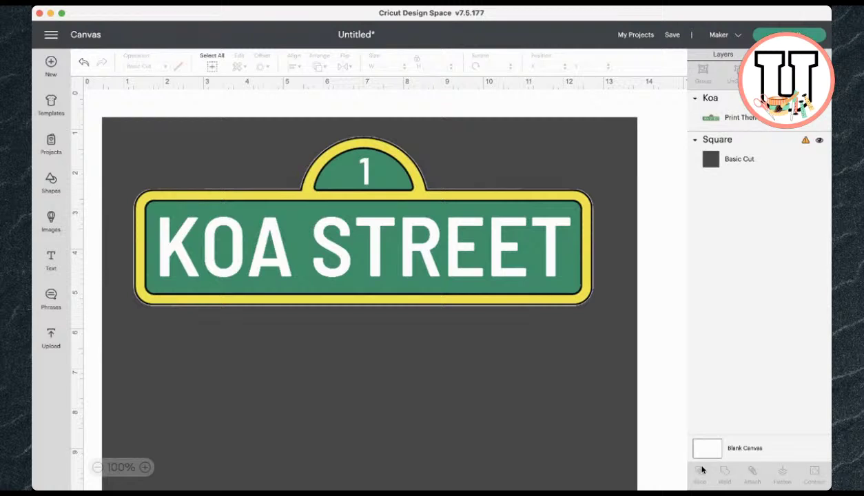
# Step: Delete the leftover large square, then separate the street sign below the dark silhouette, placing the silhouette at about X 0.8, Y 0.6 in
pyautogui.click(440, 352)
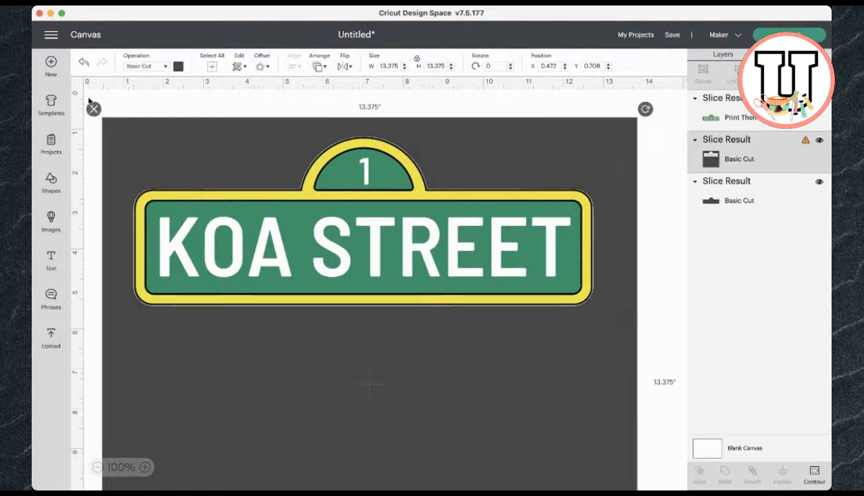
pyautogui.press('Delete')
pyautogui.moveTo(352, 256); pyautogui.dragTo(374, 444)
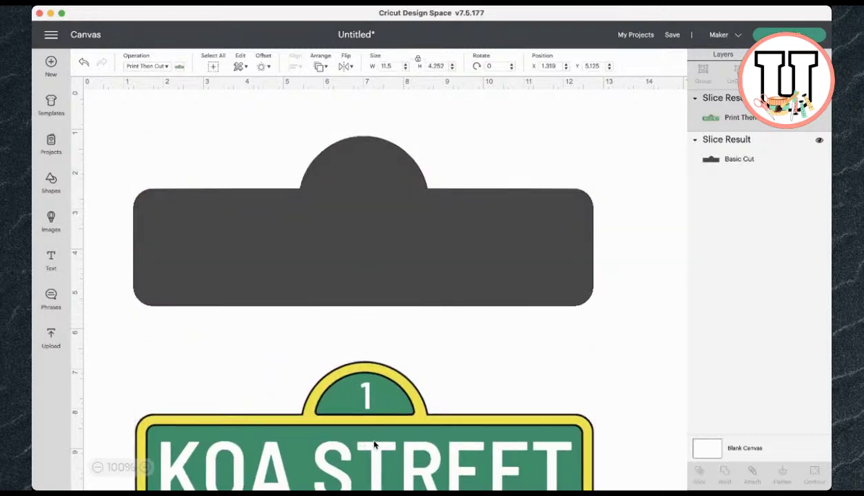
pyautogui.moveTo(394, 265); pyautogui.dragTo(380, 245)
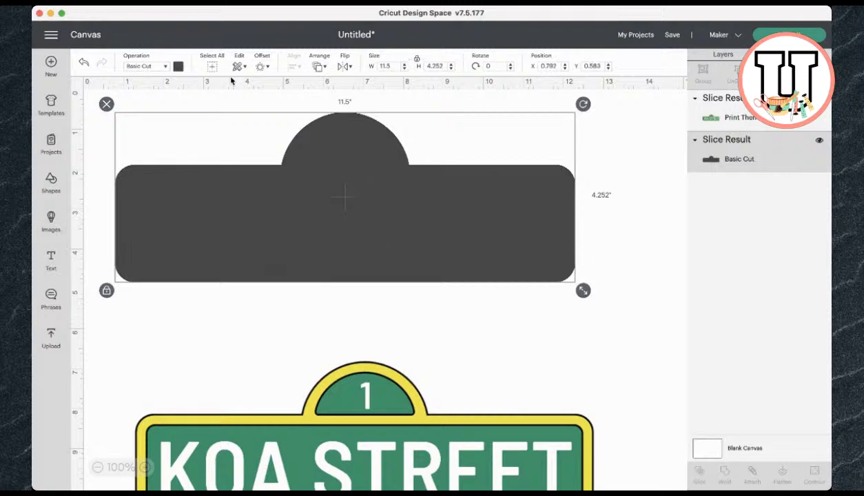
# Step: Recolour the dark sign silhouette yellow and move the street sign up beneath it to about X 0.8, Y 5.2 in
pyautogui.click(178, 66)
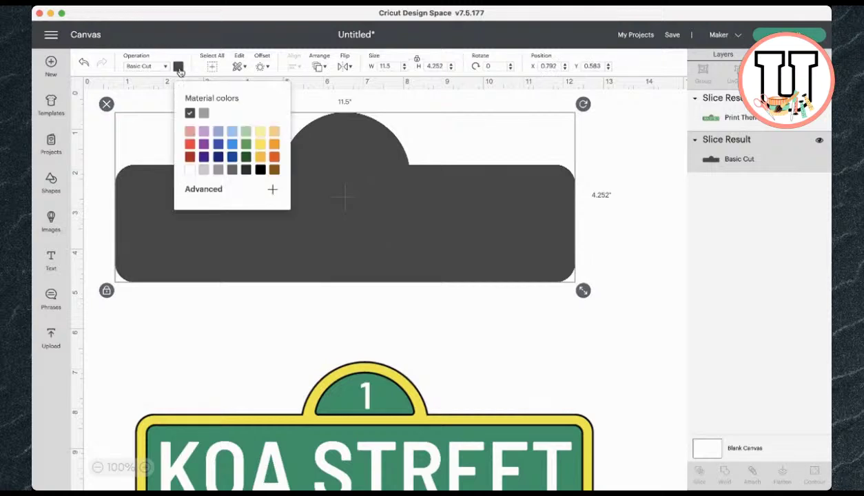
pyautogui.click(259, 145)
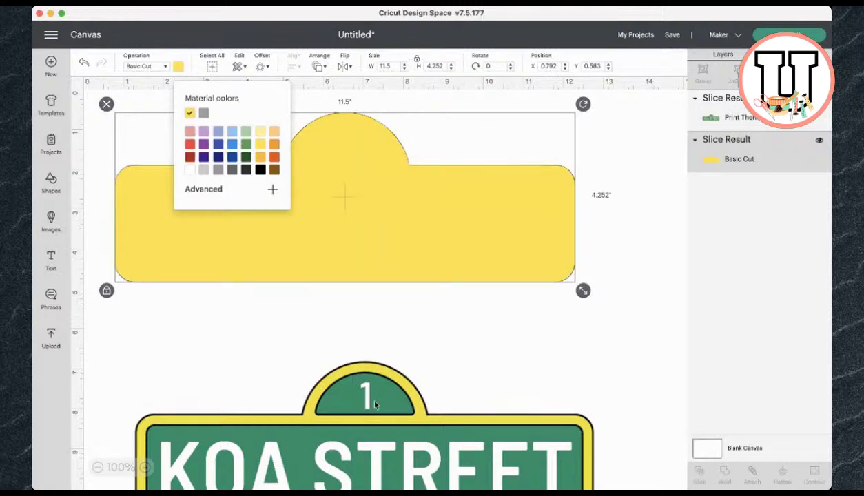
pyautogui.click(473, 331)
pyautogui.moveTo(360, 383); pyautogui.dragTo(338, 318)
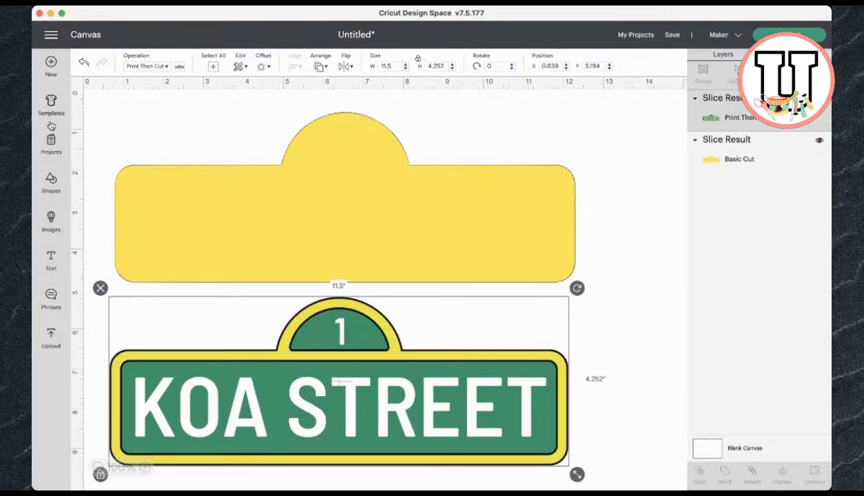
# Step: Create a 0.139 in rounded-corner offset around the yellow silhouette and delete the original silhouette
pyautogui.click(329, 190)
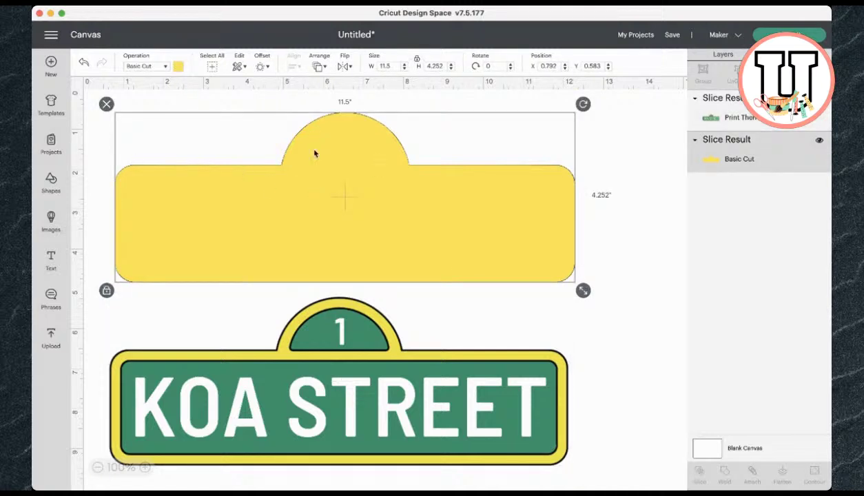
pyautogui.click(264, 69)
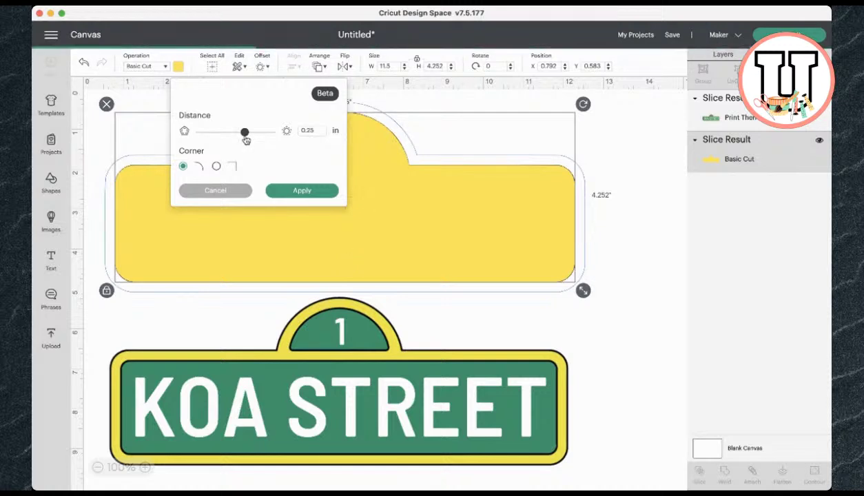
pyautogui.moveTo(246, 140); pyautogui.dragTo(241, 137)
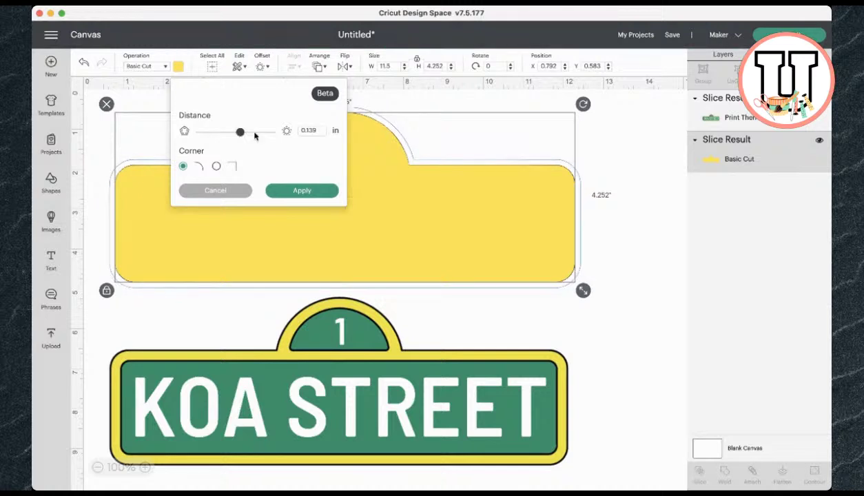
pyautogui.click(318, 193)
pyautogui.click(319, 218)
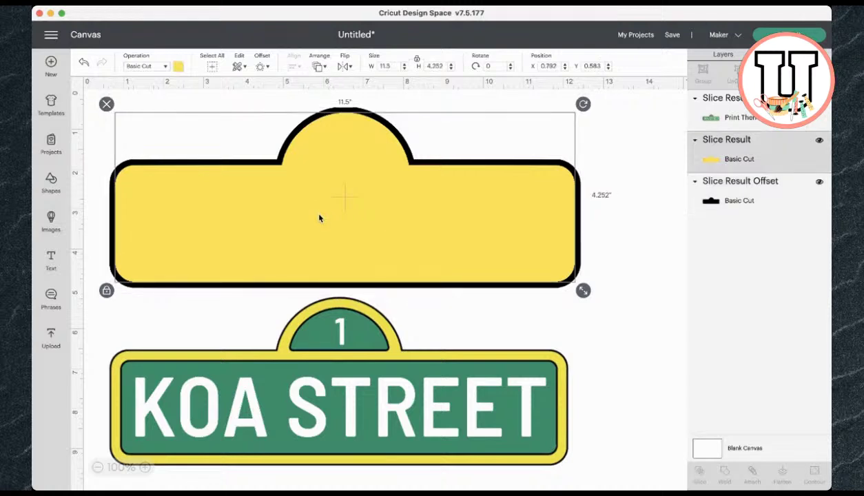
pyautogui.press('Delete')
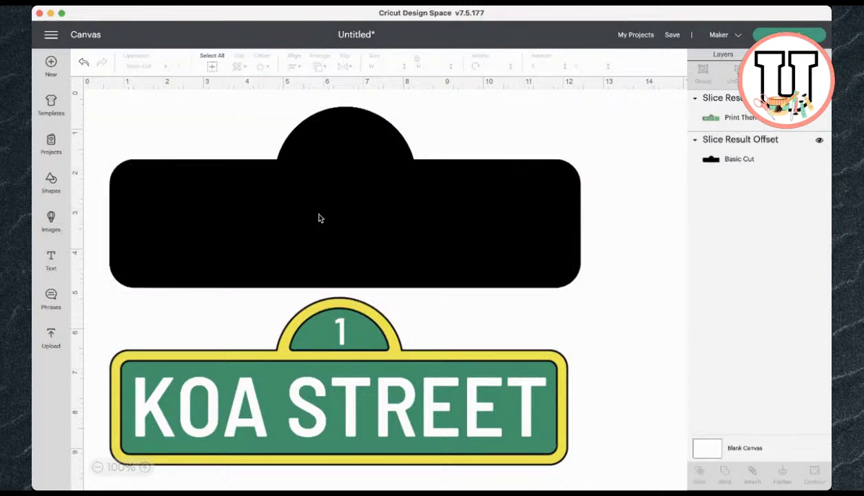
# Step: Recolour the black offset silhouette yellow to match the street sign's border
pyautogui.click(319, 218)
pyautogui.click(177, 67)
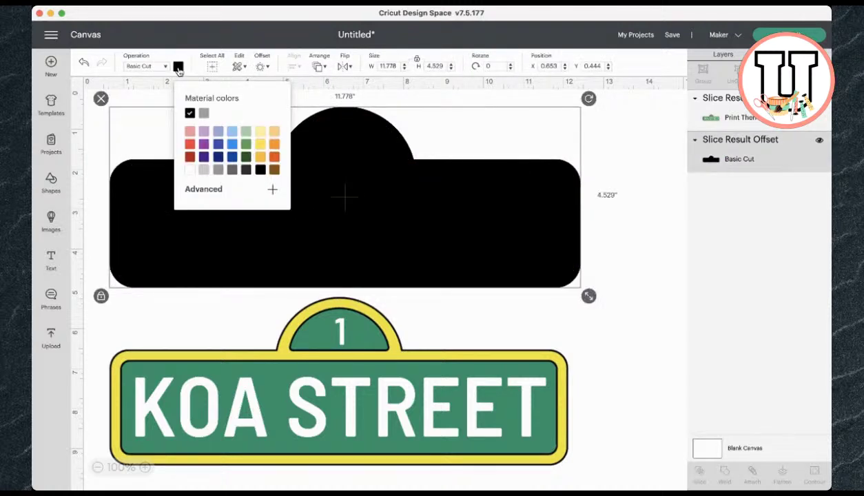
pyautogui.click(260, 136)
pyautogui.click(260, 147)
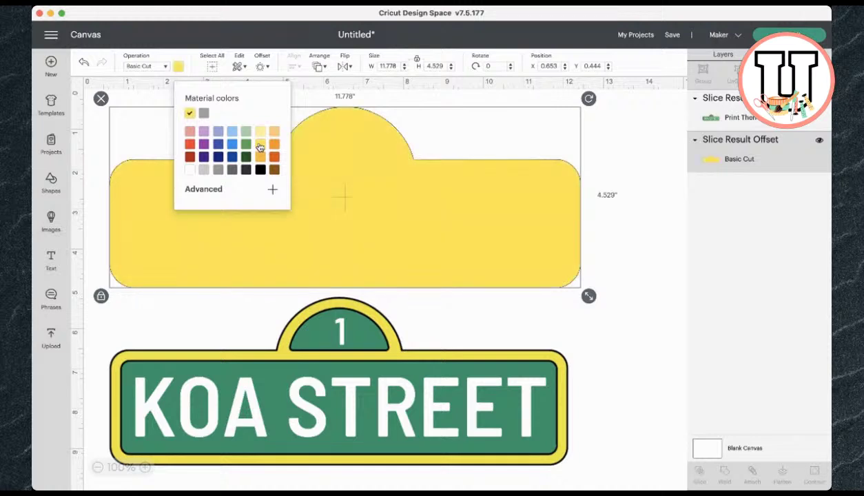
pyautogui.click(586, 172)
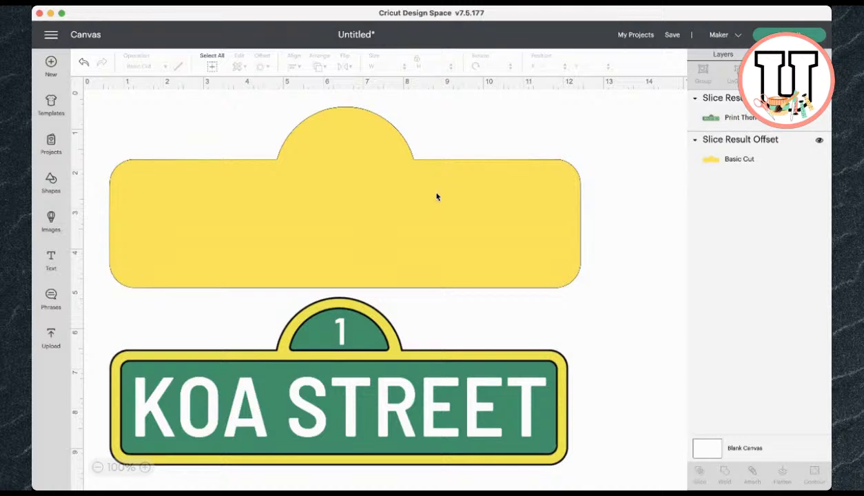
pyautogui.click(437, 196)
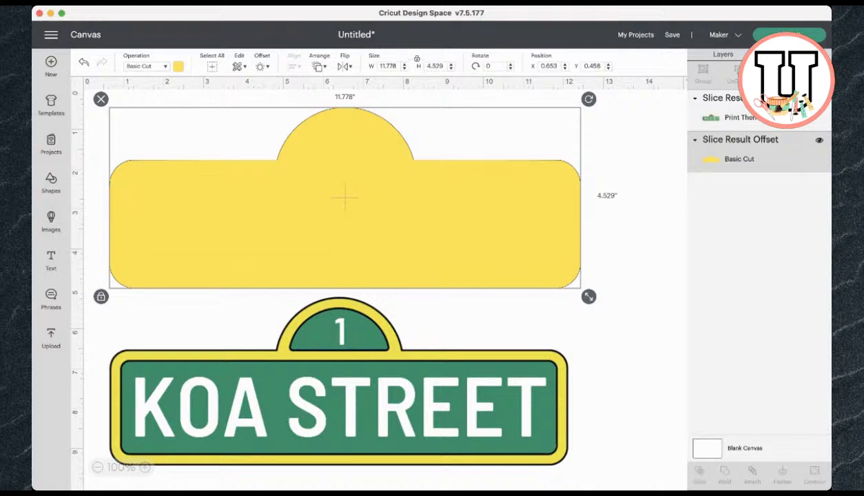
# Step: Insert a half circle, place it on the yellow silhouette, and rotate it to 90 degrees with its flat side down
pyautogui.click(50, 182)
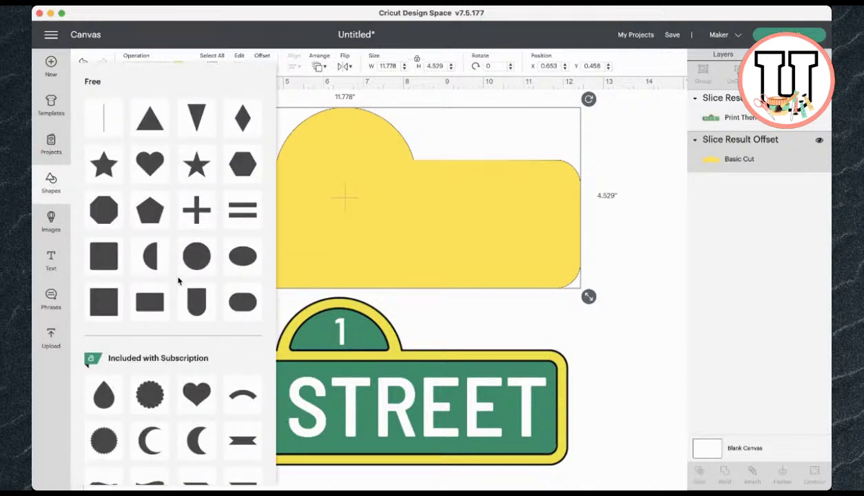
pyautogui.click(156, 260)
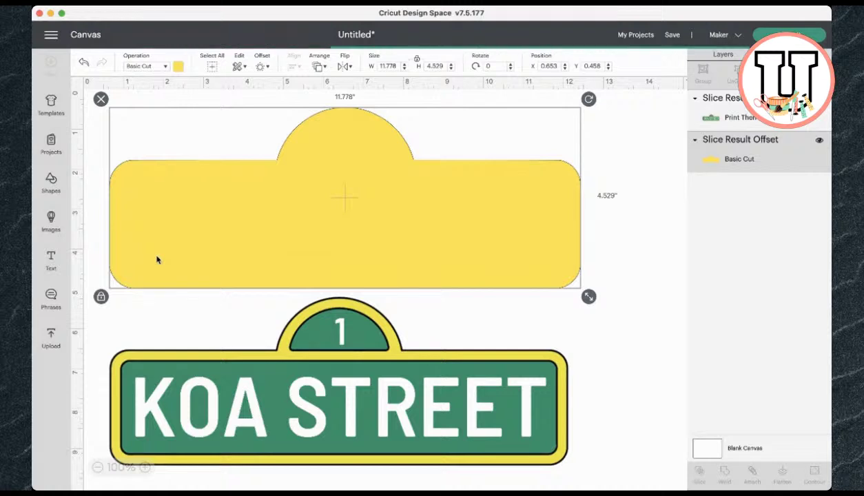
pyautogui.moveTo(135, 137); pyautogui.dragTo(346, 173)
pyautogui.moveTo(377, 140); pyautogui.dragTo(401, 231)
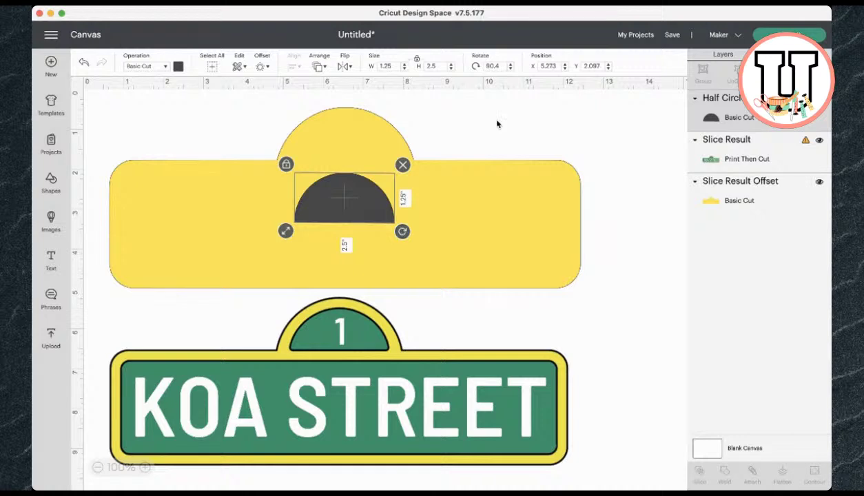
pyautogui.click(511, 69)
pyautogui.click(511, 64)
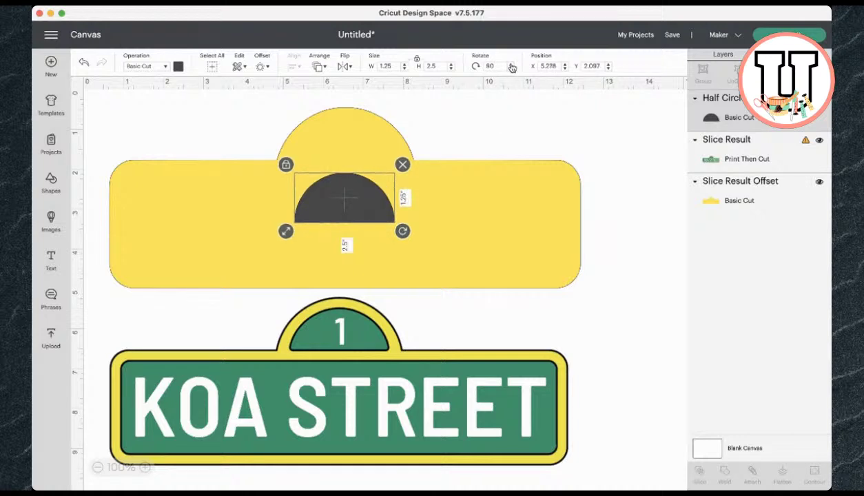
# Step: Fit the half circle inside the silhouette's arch with unlocked proportions, about 2.9 by 1.1 in at X 5.1, Y 0.6 in
pyautogui.moveTo(344, 202); pyautogui.dragTo(343, 146)
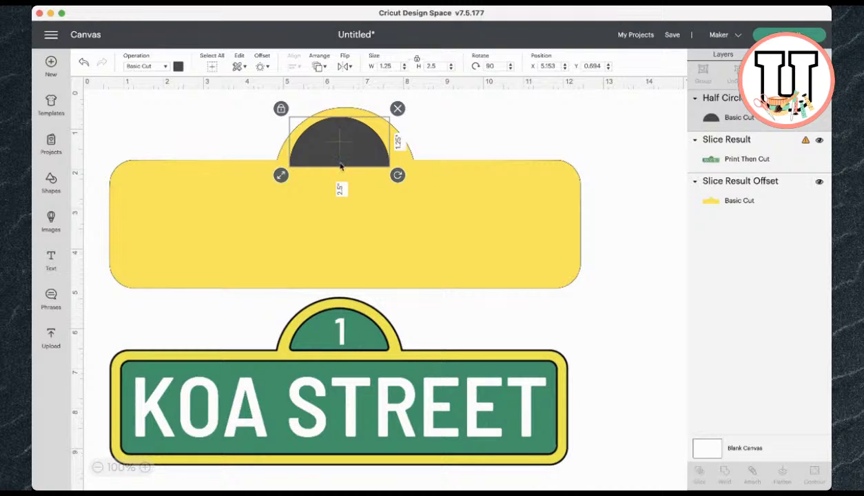
pyautogui.moveTo(281, 177); pyautogui.dragTo(262, 184)
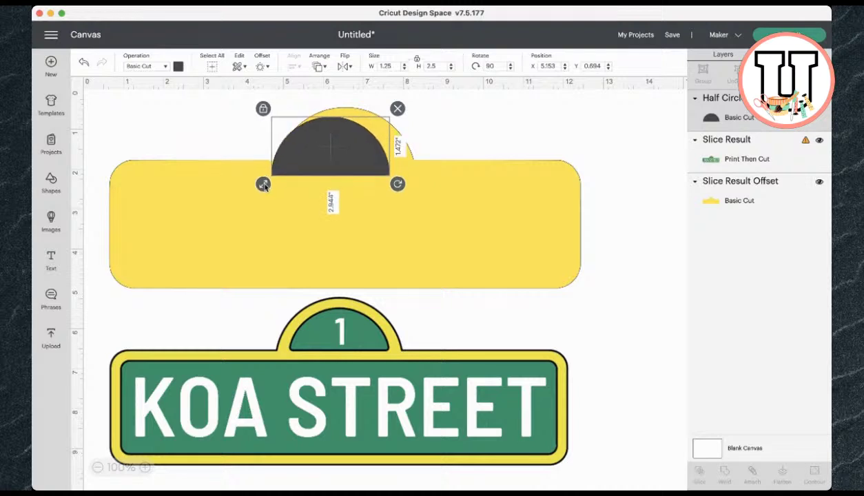
pyautogui.moveTo(309, 161)
pyautogui.mouseDown()
pyautogui.moveTo(335, 162)
pyautogui.moveTo(325, 157)
pyautogui.mouseUp()
pyautogui.moveTo(277, 179)
pyautogui.mouseDown()
pyautogui.moveTo(266, 170)
pyautogui.moveTo(273, 177)
pyautogui.mouseUp()
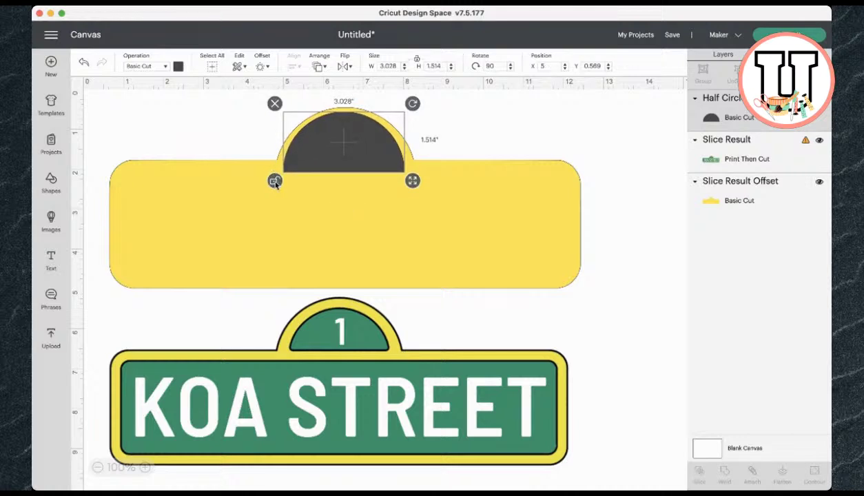
pyautogui.moveTo(412, 181)
pyautogui.mouseDown()
pyautogui.moveTo(418, 185)
pyautogui.moveTo(406, 176)
pyautogui.moveTo(417, 183)
pyautogui.moveTo(416, 169)
pyautogui.moveTo(407, 166)
pyautogui.mouseUp()
pyautogui.moveTo(363, 138)
pyautogui.mouseDown()
pyautogui.moveTo(359, 132)
pyautogui.moveTo(366, 140)
pyautogui.mouseUp()
# Step: Recolour the half circle in the arch medium green
pyautogui.click(317, 214)
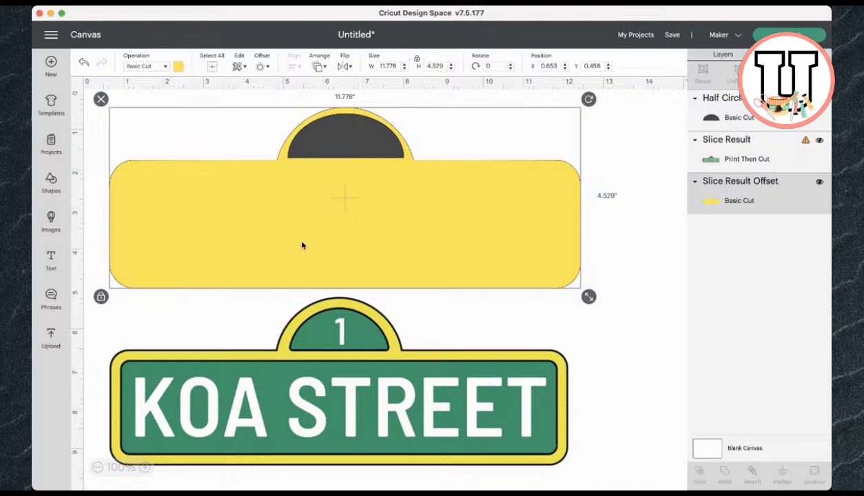
pyautogui.click(342, 158)
pyautogui.click(178, 66)
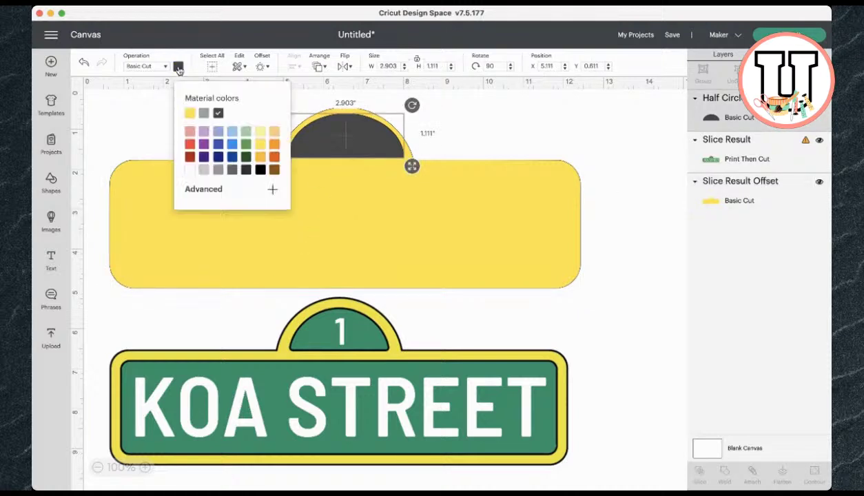
pyautogui.click(246, 156)
pyautogui.click(247, 144)
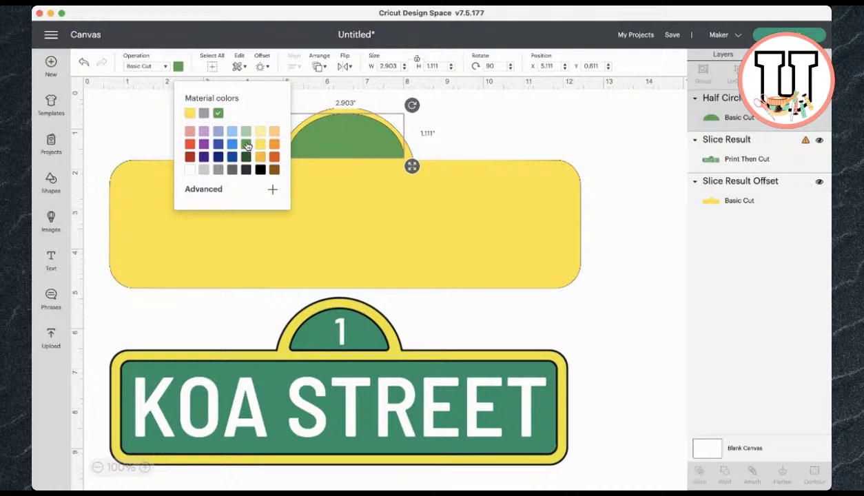
pyautogui.click(502, 146)
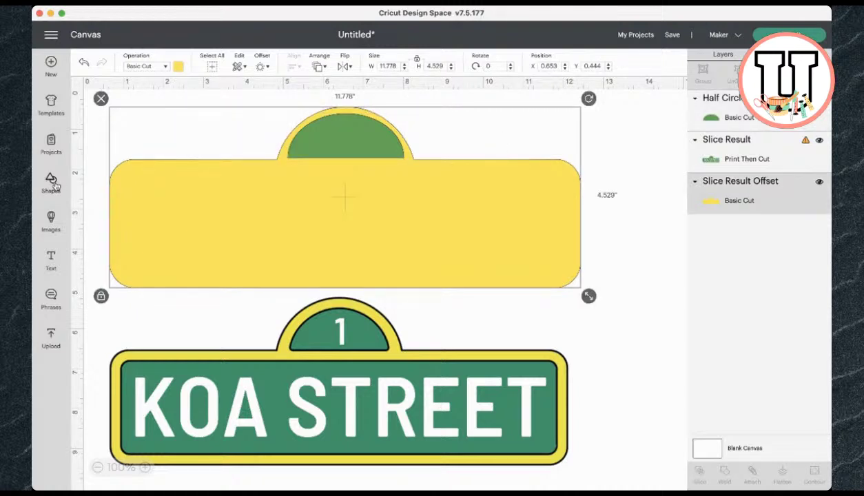
# Step: Insert a rounded-corner square at about X 0.9, Y 2.1 in and stretch it with unlocked proportions to about 11.15 by 2.58 in
pyautogui.click(53, 183)
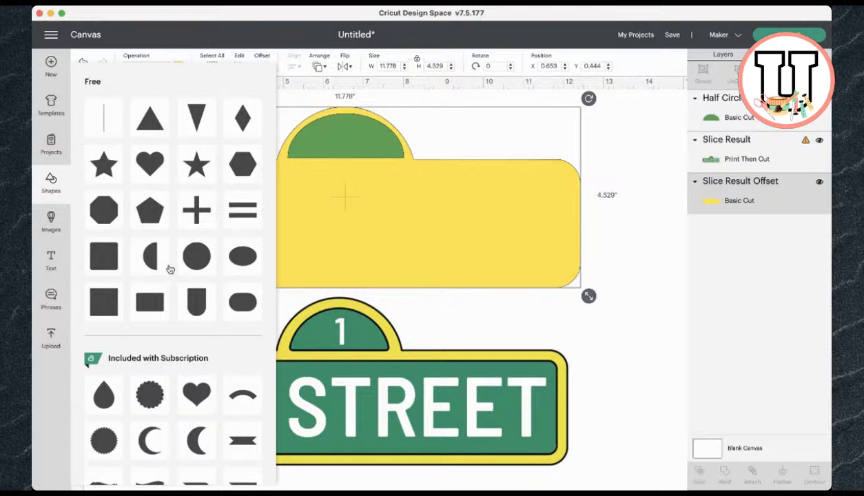
pyautogui.click(107, 259)
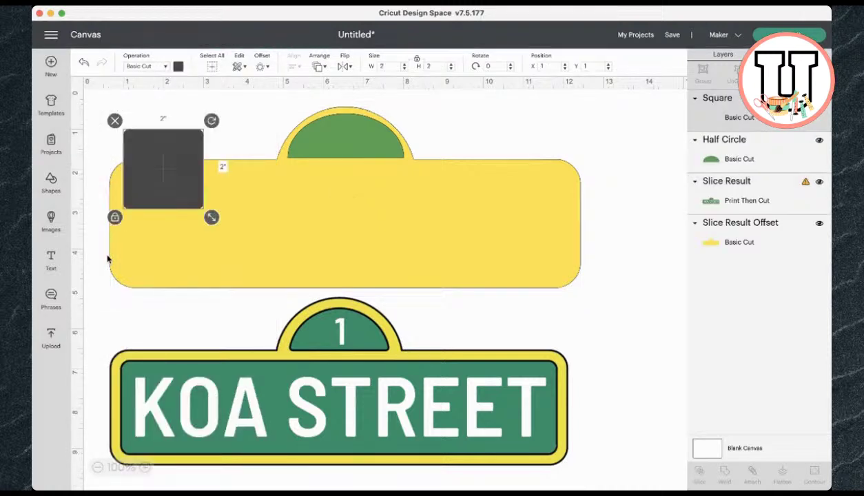
pyautogui.moveTo(170, 172); pyautogui.dragTo(167, 218)
pyautogui.click(110, 263)
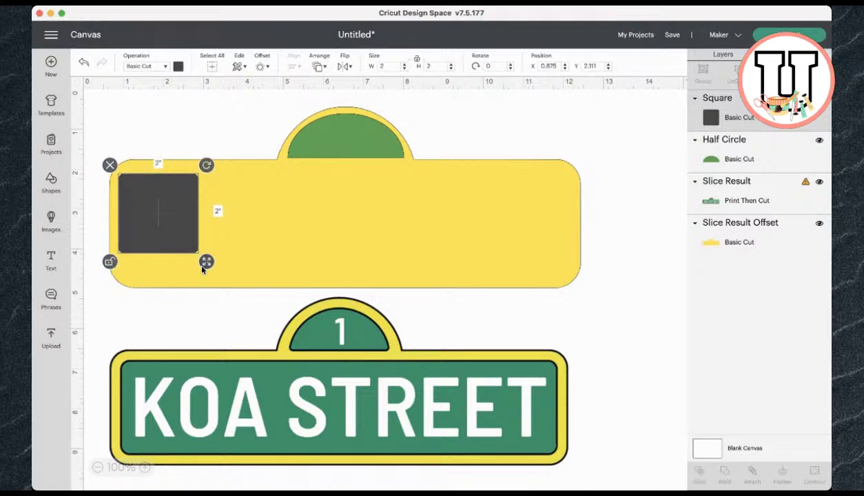
pyautogui.moveTo(207, 261); pyautogui.dragTo(573, 285)
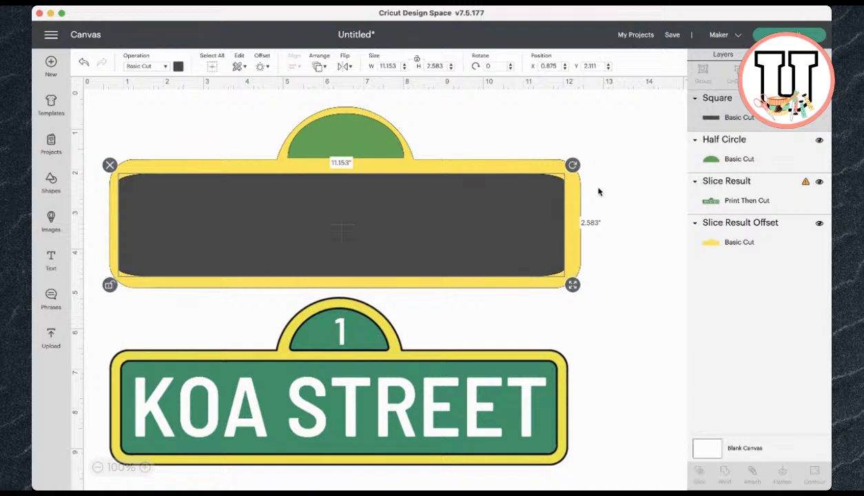
# Step: Stretch the dark rounded square over the yellow base to about 11.24 by 2.56 in
pyautogui.moveTo(572, 282); pyautogui.dragTo(578, 289)
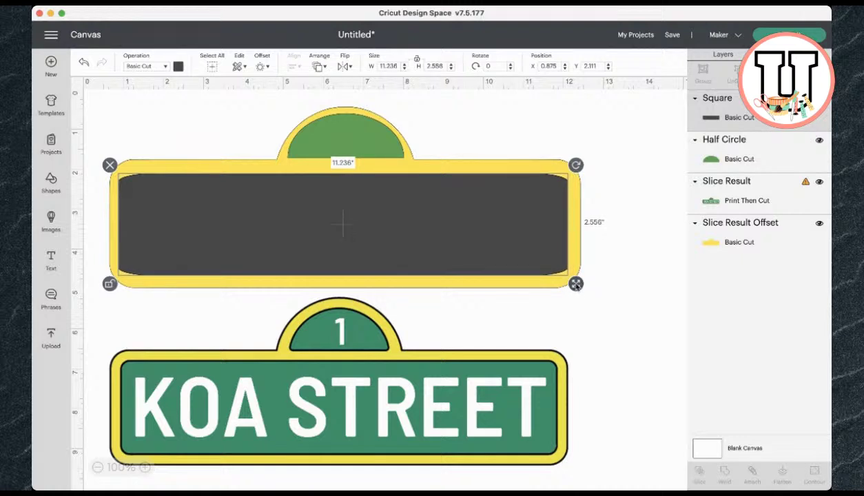
pyautogui.click(210, 136)
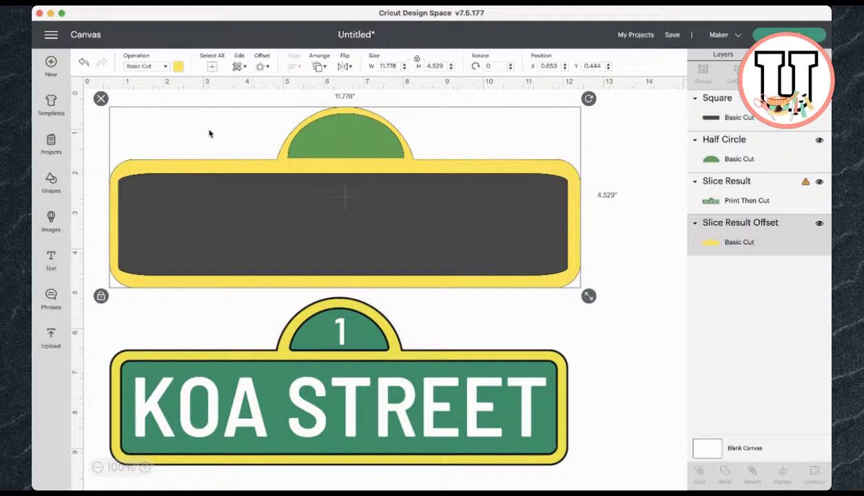
# Step: Replace the dark rounded square with a rectangle shape placed on the yellow base at about X 2.7, Y 2.0 in
pyautogui.click(50, 181)
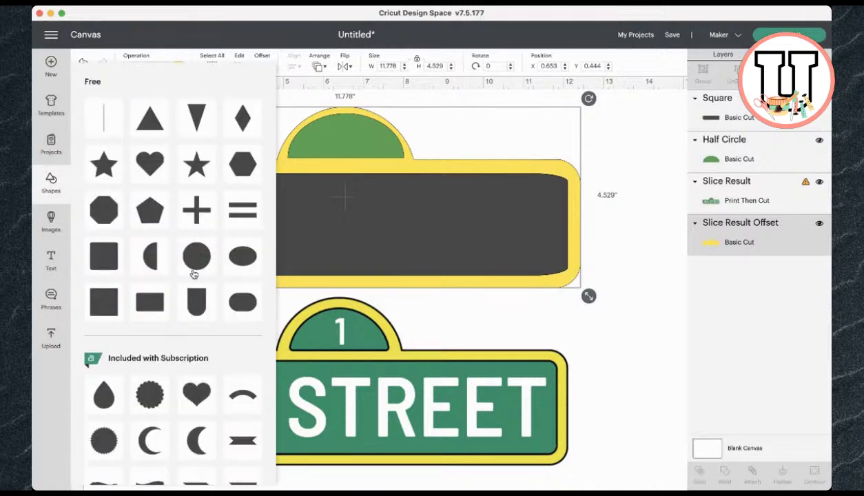
pyautogui.click(153, 303)
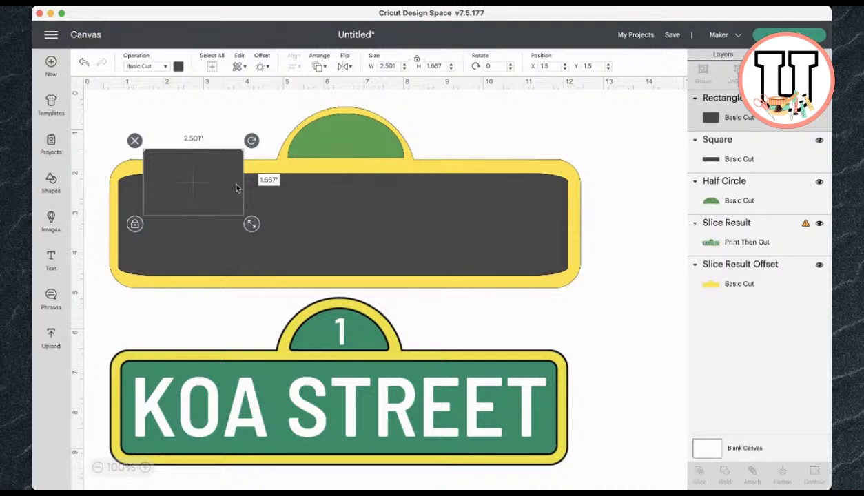
pyautogui.moveTo(226, 182); pyautogui.dragTo(238, 204)
pyautogui.click(244, 214)
pyautogui.press('Delete')
pyautogui.click(421, 265)
# Step: Fit the rectangle inside the yellow base with unlocked proportions, about 11.18 by 2.61 in at X 0.93, Y 2.08 in
pyautogui.click(184, 245)
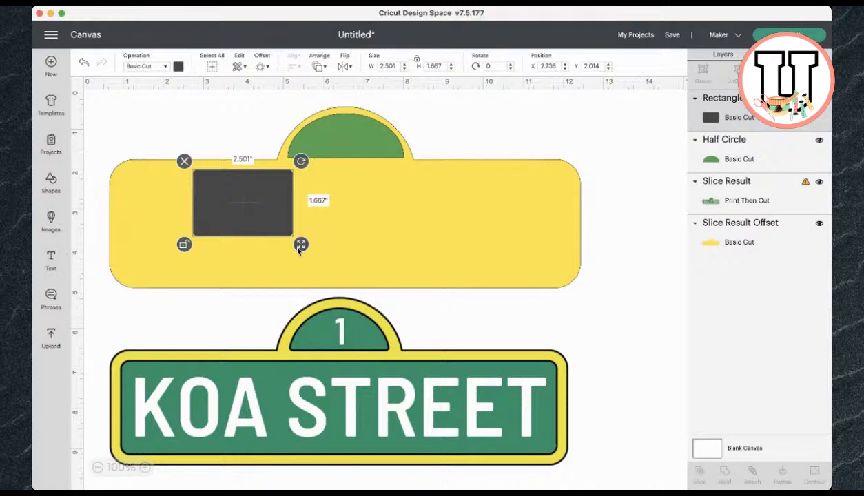
pyautogui.moveTo(298, 249); pyautogui.dragTo(571, 288)
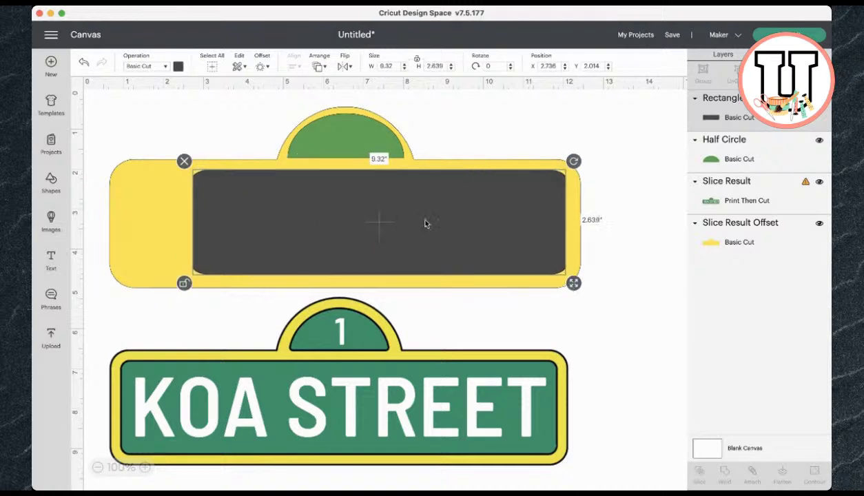
pyautogui.moveTo(425, 223); pyautogui.dragTo(351, 224)
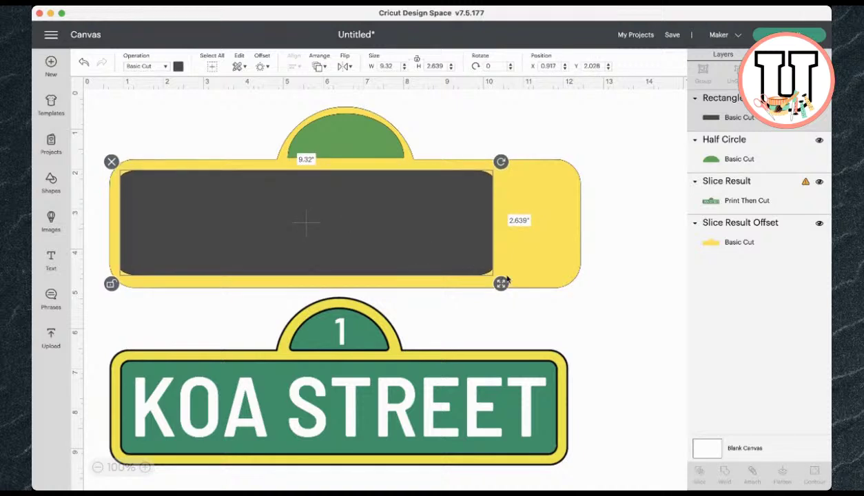
pyautogui.moveTo(501, 284); pyautogui.dragTo(576, 285)
pyautogui.click(632, 251)
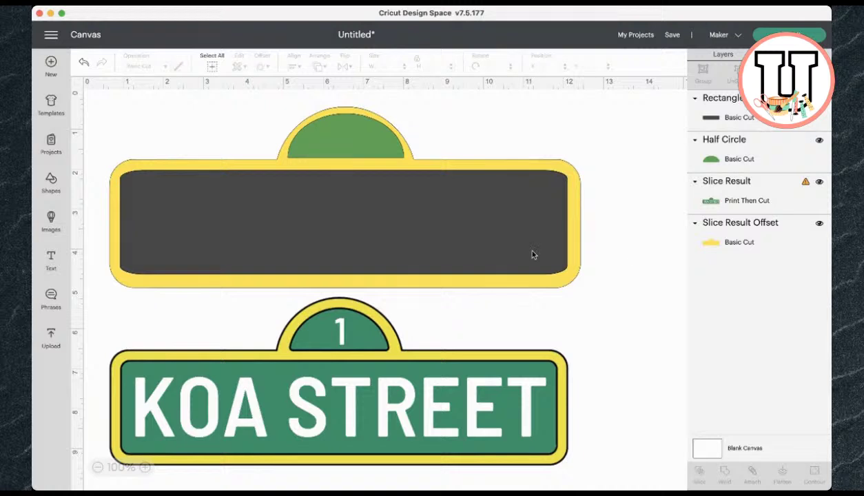
pyautogui.moveTo(515, 237); pyautogui.dragTo(521, 241)
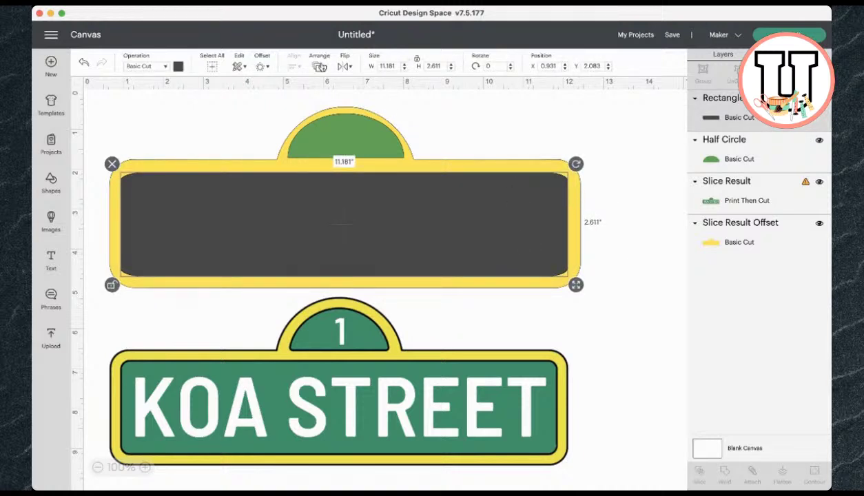
# Step: Recolour the rectangle with the same medium green as the half circle
pyautogui.click(177, 66)
pyautogui.click(217, 113)
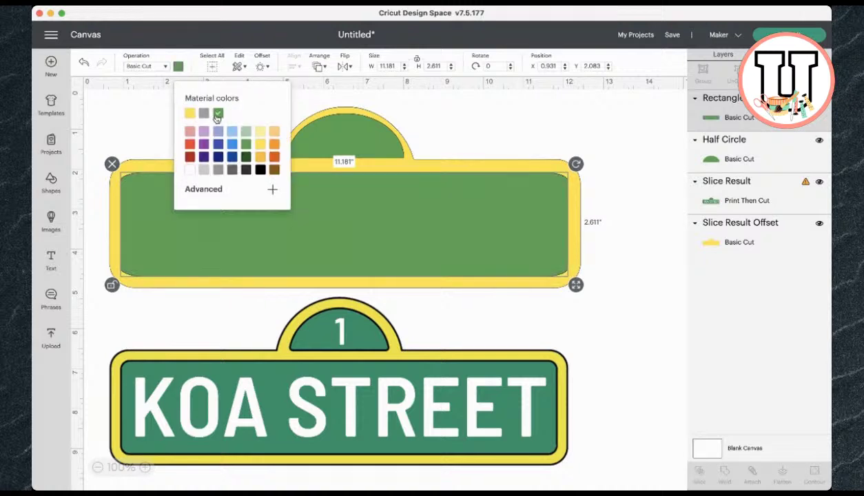
pyautogui.click(472, 127)
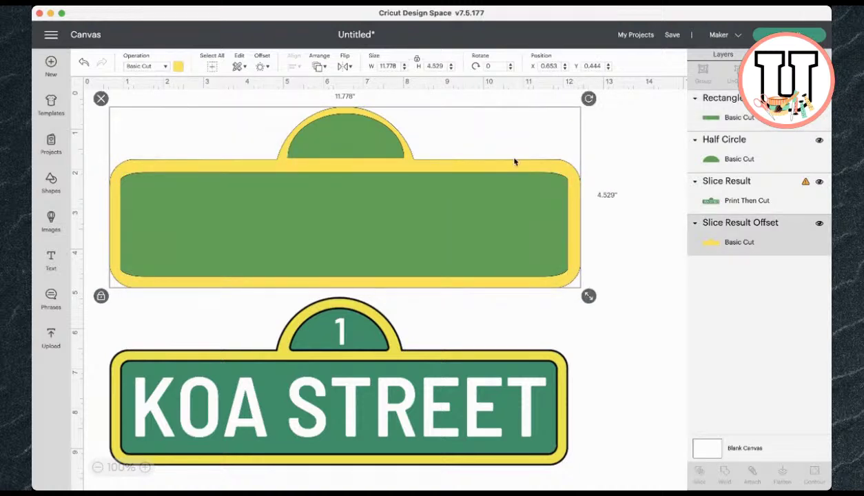
pyautogui.click(510, 191)
pyautogui.click(618, 118)
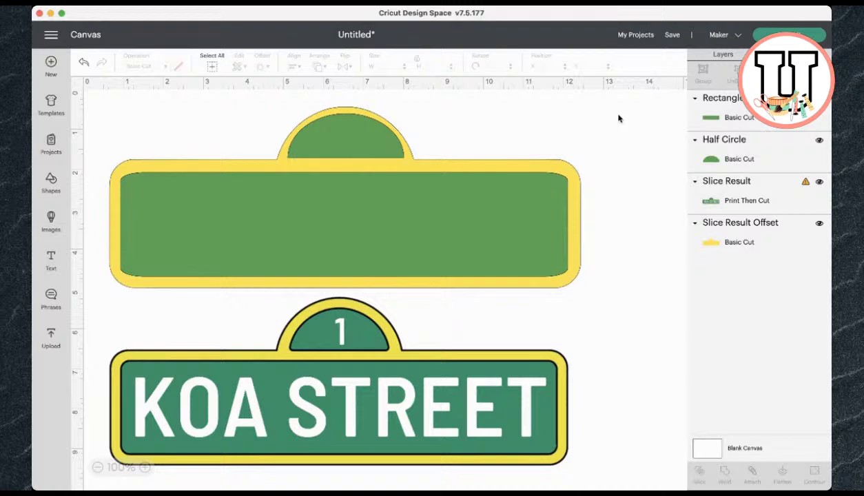
pyautogui.click(516, 205)
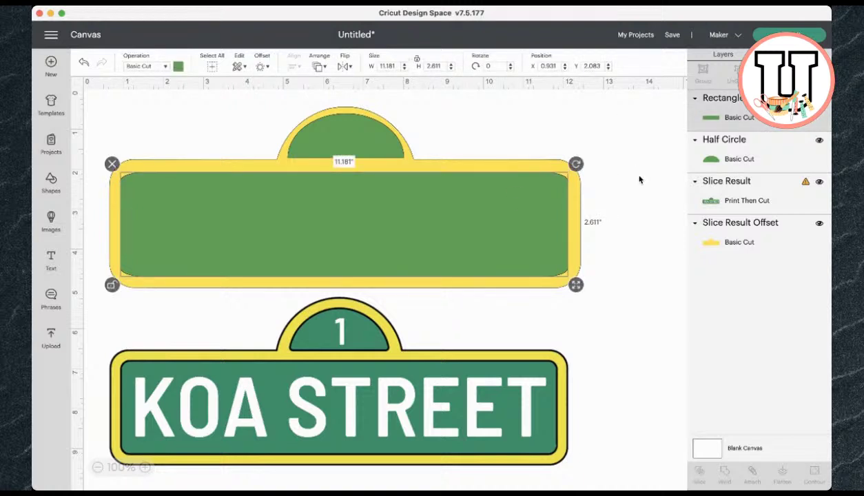
pyautogui.click(638, 181)
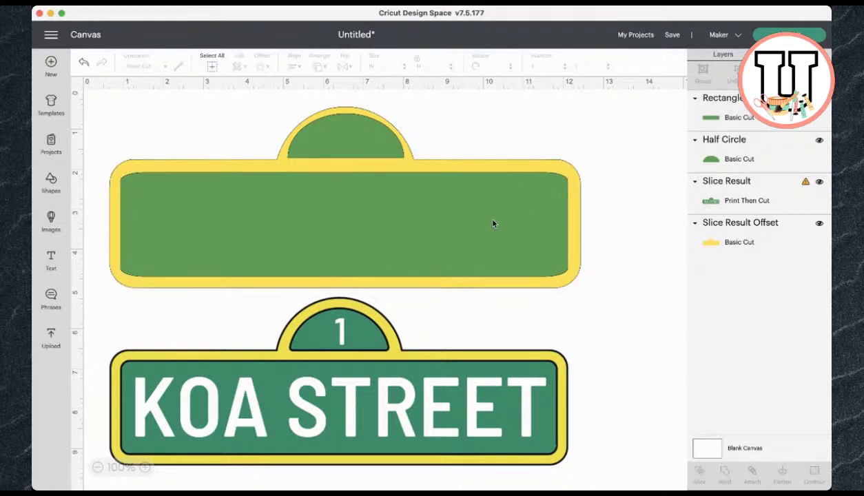
pyautogui.click(538, 115)
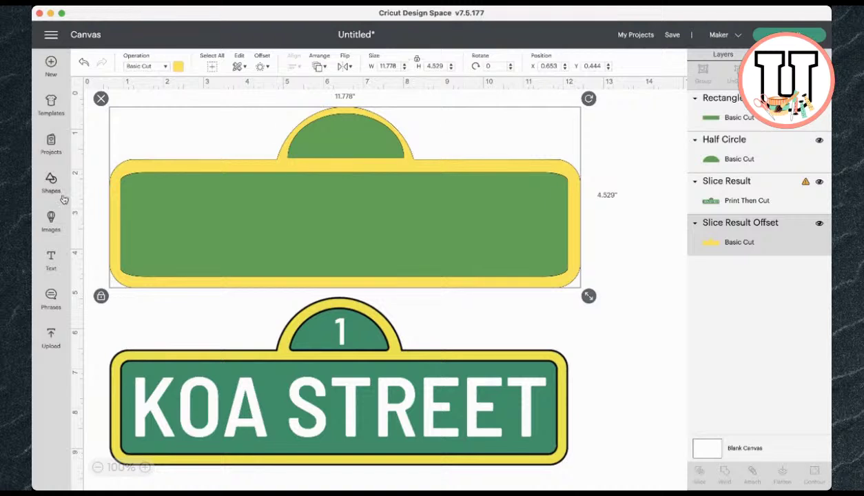
# Step: Add a text object reading "KOA STREET" on the green rectangle
pyautogui.click(51, 259)
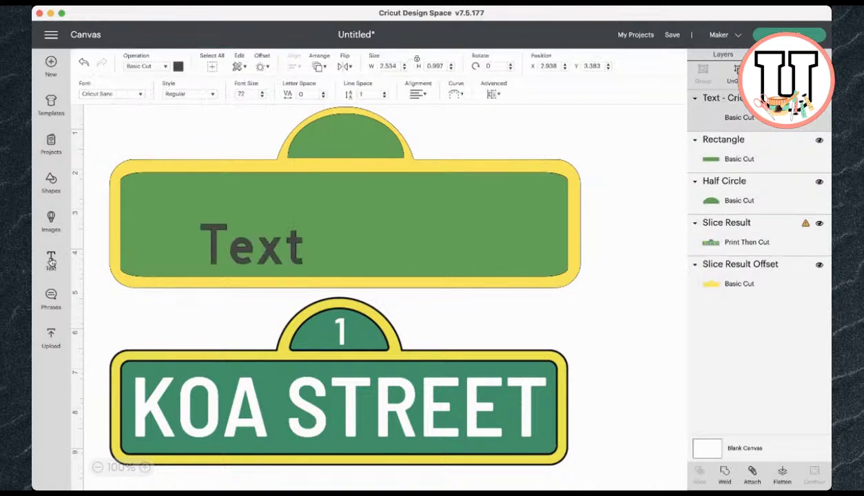
pyautogui.doubleClick(241, 244)
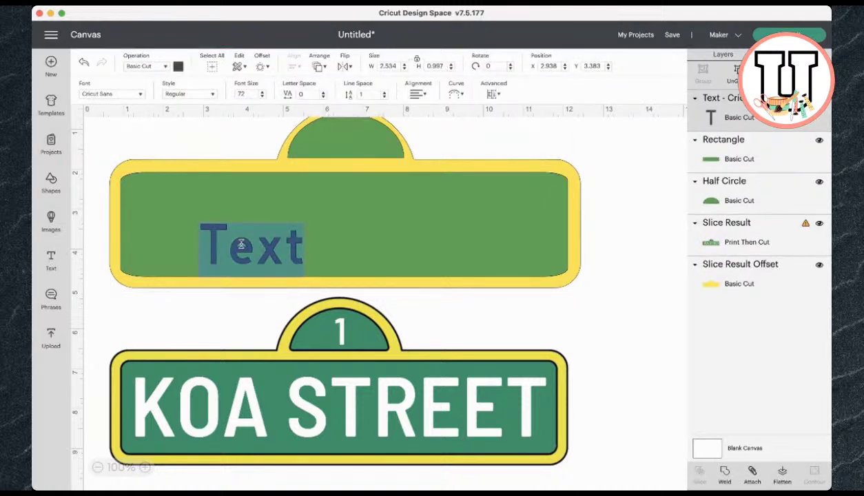
pyautogui.write('ko')
pyautogui.press('BackSpace')
pyautogui.press('BackSpace')
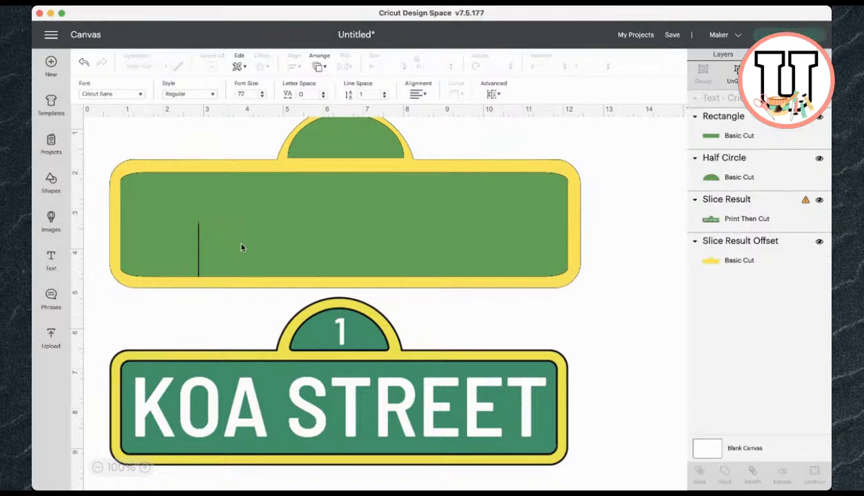
pyautogui.write('KOA ')
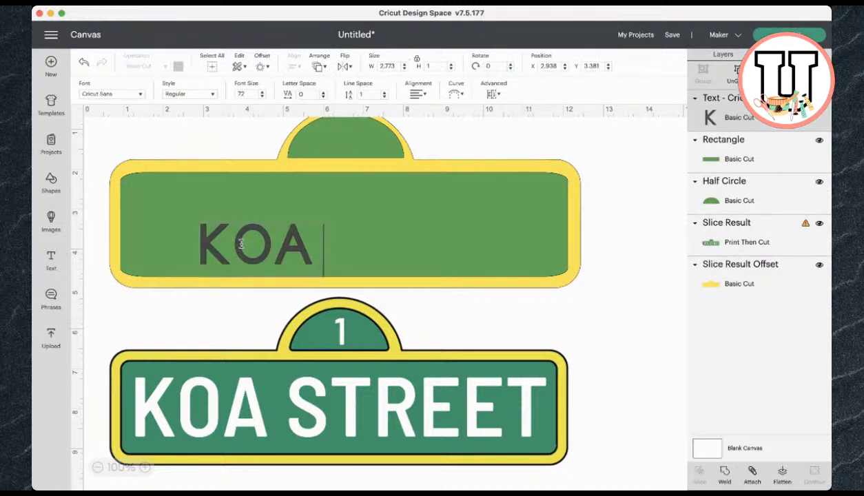
pyautogui.write('STREET')
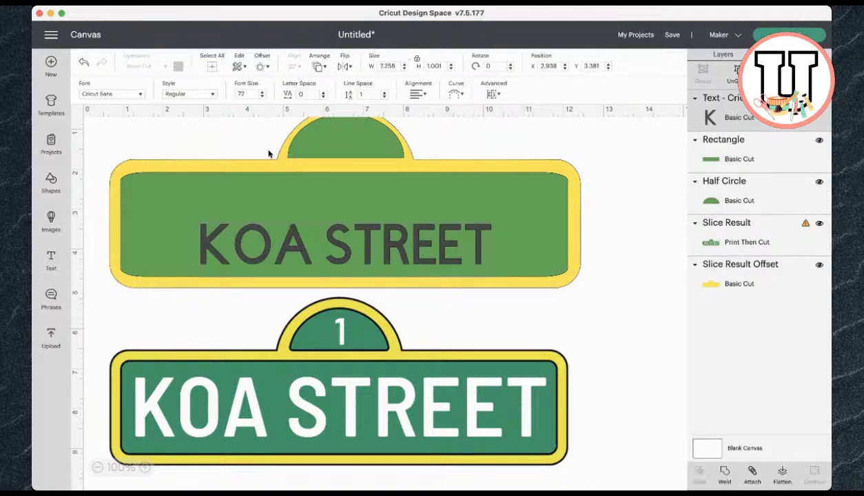
pyautogui.click(270, 183)
# Step: Enlarge the KOA STREET text to about 9.98 by 1.38 in and place it on the green rectangle at about X 1.49, Y 2.74 in
pyautogui.moveTo(301, 248); pyautogui.dragTo(245, 219)
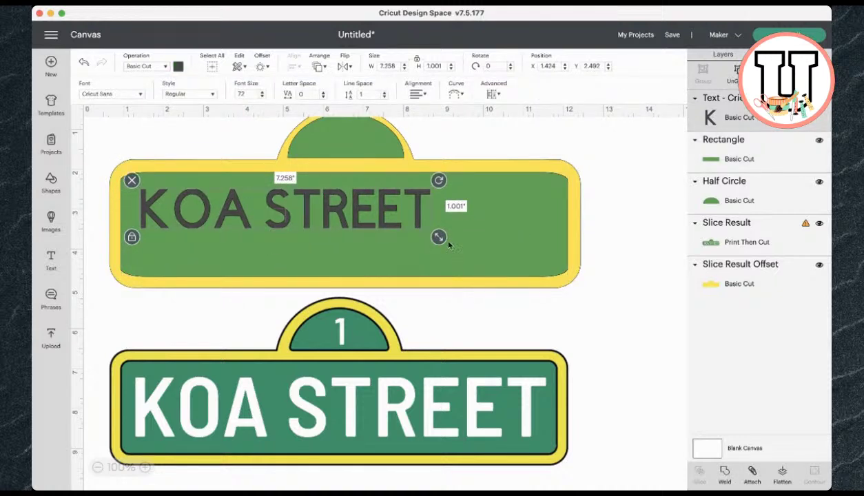
pyautogui.moveTo(441, 239); pyautogui.dragTo(482, 253)
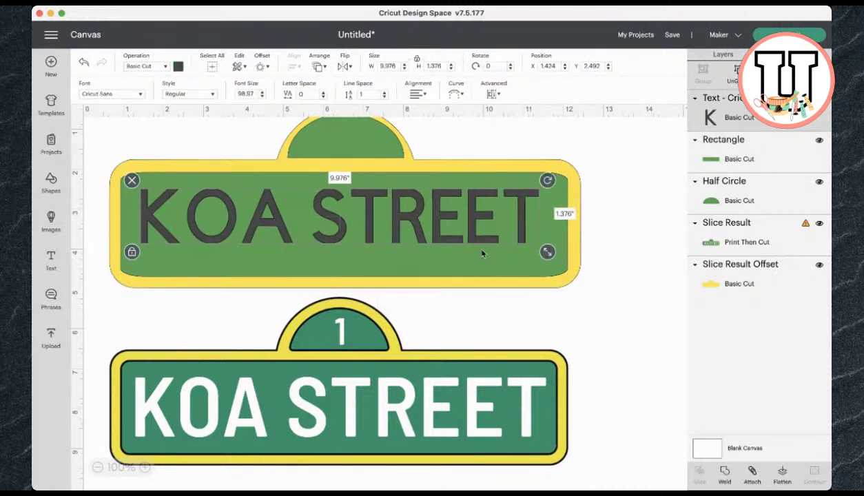
pyautogui.moveTo(452, 219); pyautogui.dragTo(455, 226)
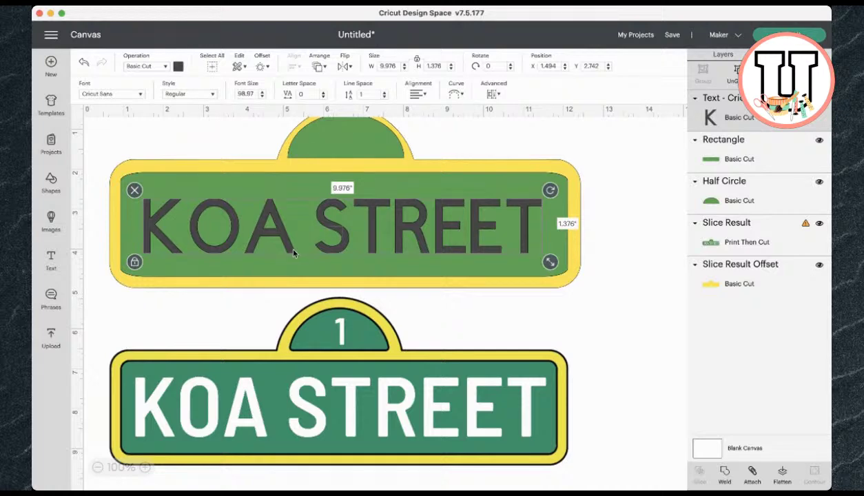
pyautogui.scroll(-2, 293, 253)
pyautogui.scroll(2, 293, 254)
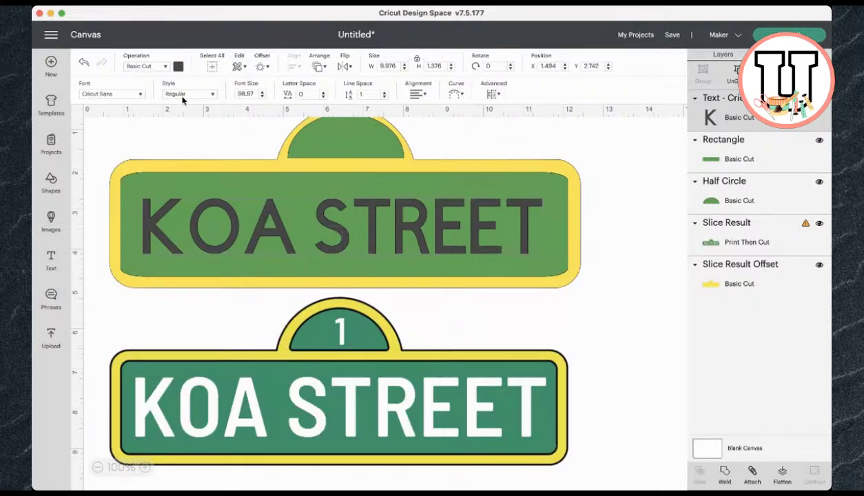
# Step: Select the entire KOA STREET text and browse the kerned fonts for a typeface matching the original sign
pyautogui.click(246, 218)
pyautogui.doubleClick(246, 218)
pyautogui.doubleClick(246, 218)
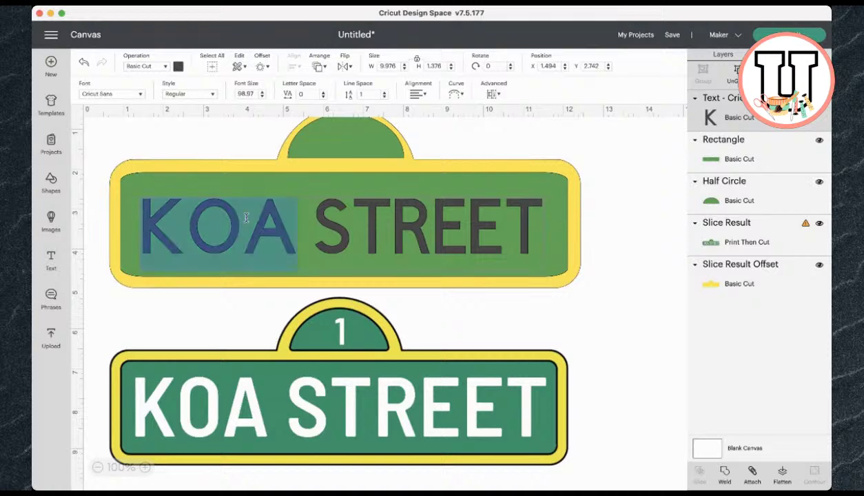
pyautogui.click(241, 206)
pyautogui.tripleClick(242, 207)
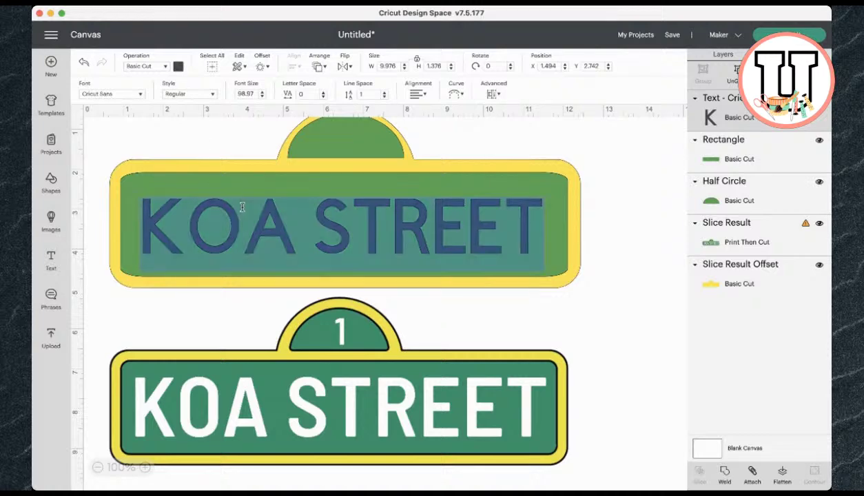
pyautogui.click(139, 97)
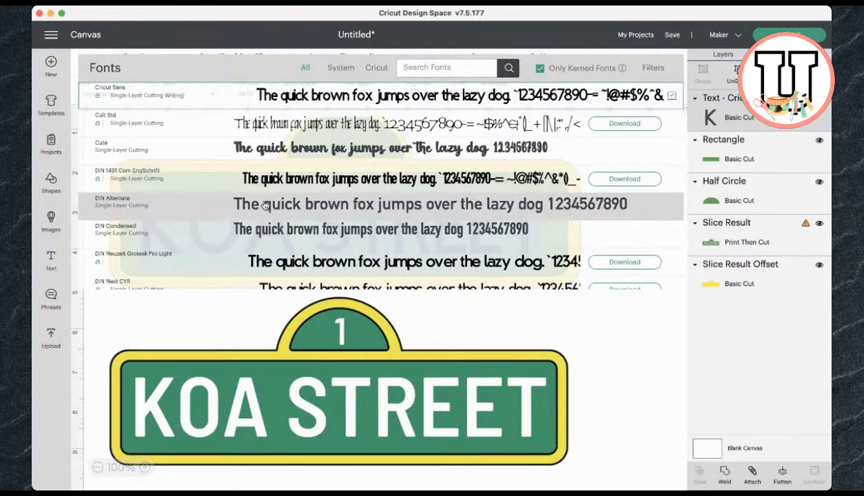
pyautogui.scroll(-5, 270, 213)
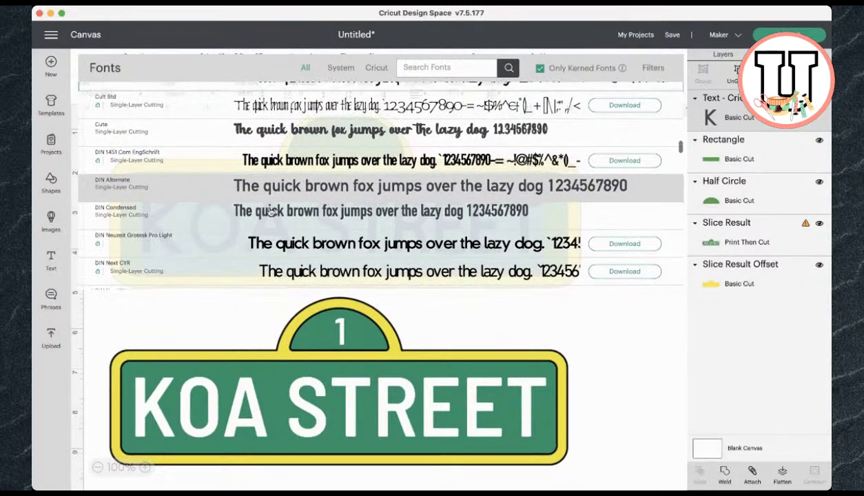
pyautogui.scroll(-10, 270, 212)
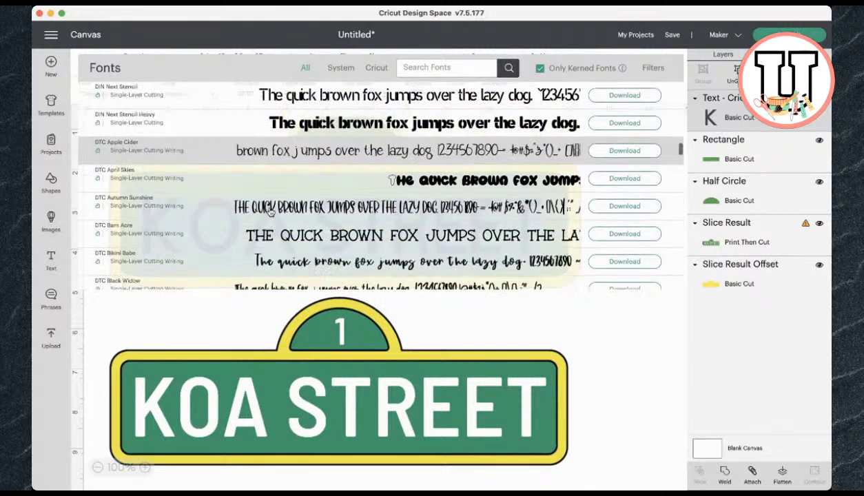
pyautogui.scroll(-2, 270, 212)
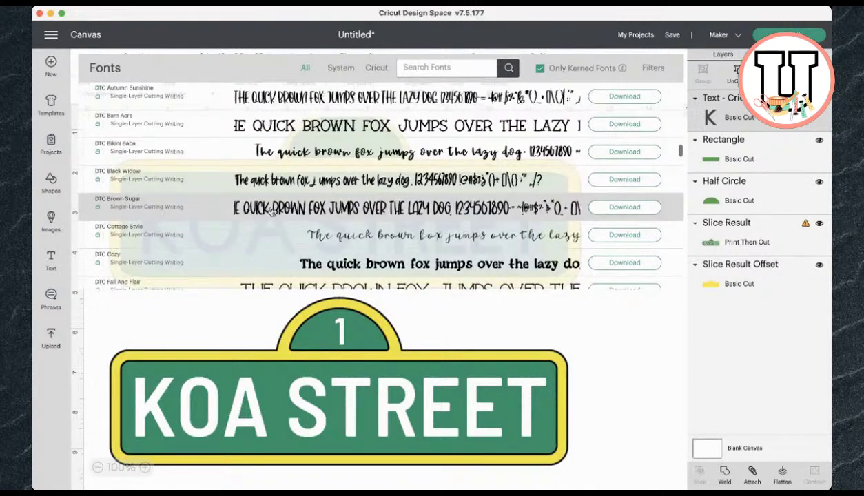
# Step: Turn off the kerned-fonts-only filter and apply the AppleGothic font to the KOA STREET text
pyautogui.click(540, 69)
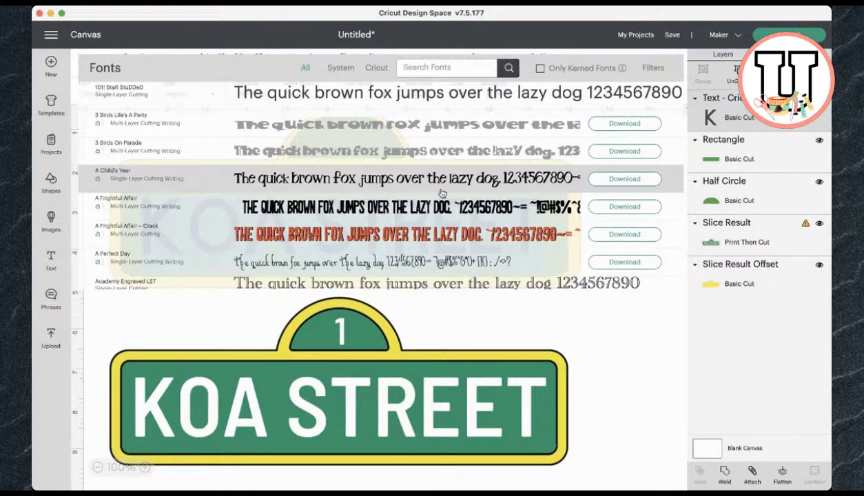
pyautogui.scroll(-10, 442, 193)
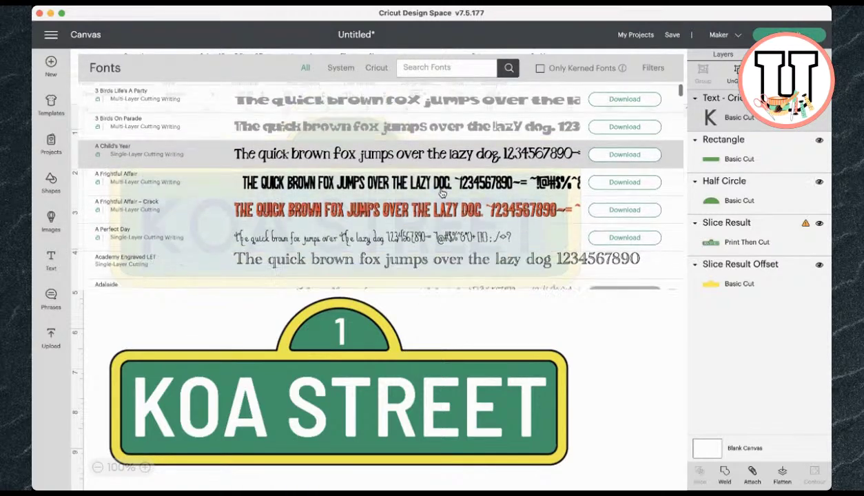
pyautogui.scroll(-5, 441, 193)
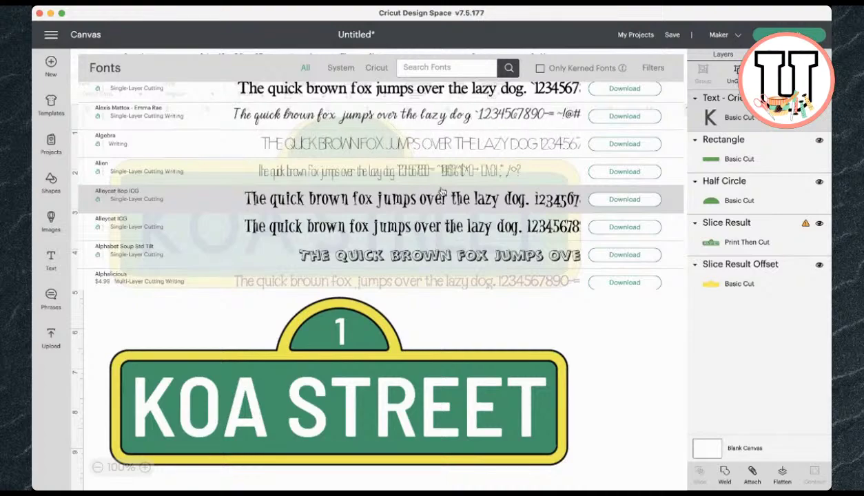
pyautogui.scroll(-4, 442, 193)
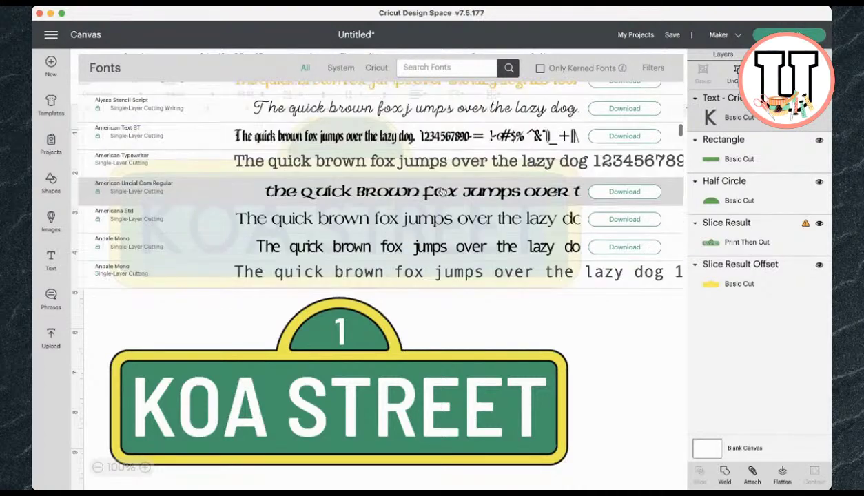
pyautogui.scroll(-4, 442, 191)
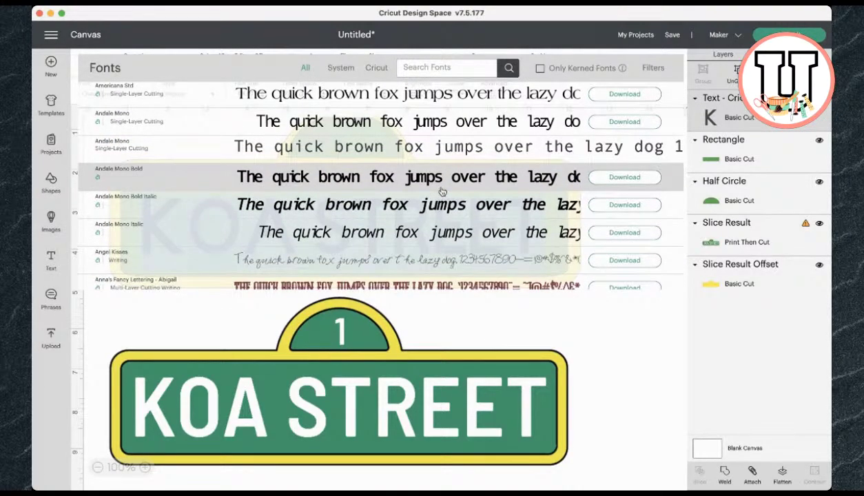
pyautogui.scroll(-3, 441, 192)
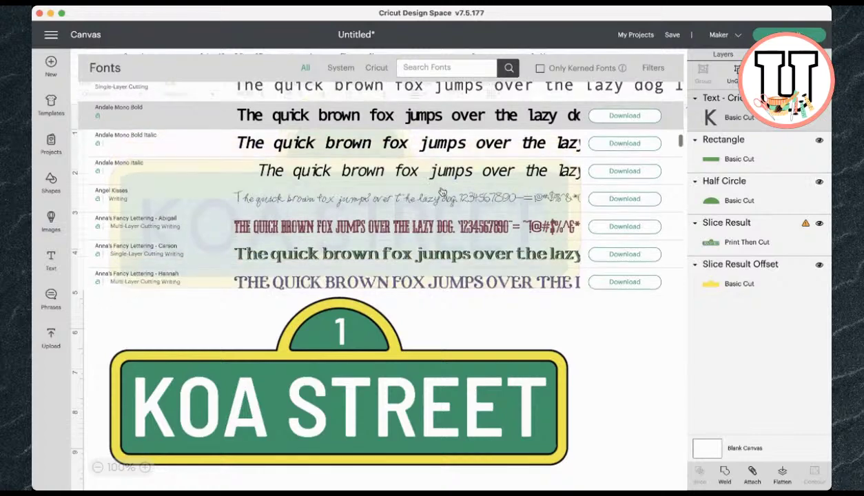
pyautogui.scroll(-3, 442, 191)
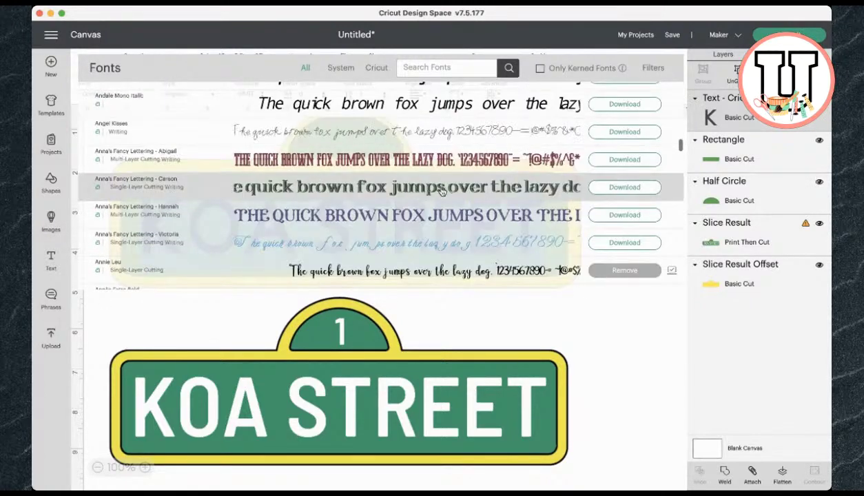
pyautogui.scroll(-10, 442, 191)
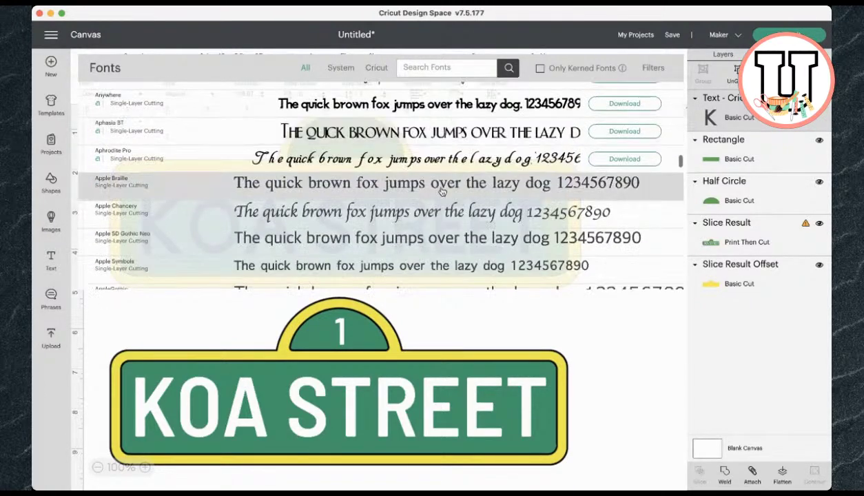
pyautogui.scroll(-3, 441, 192)
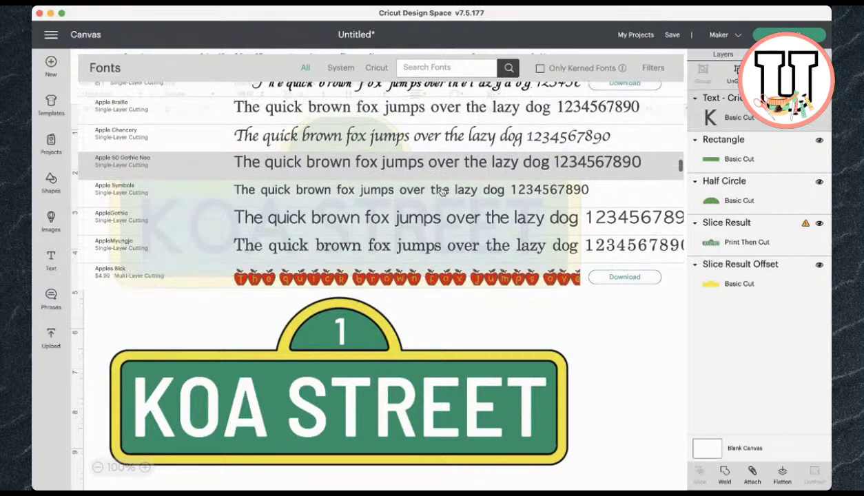
pyautogui.click(416, 221)
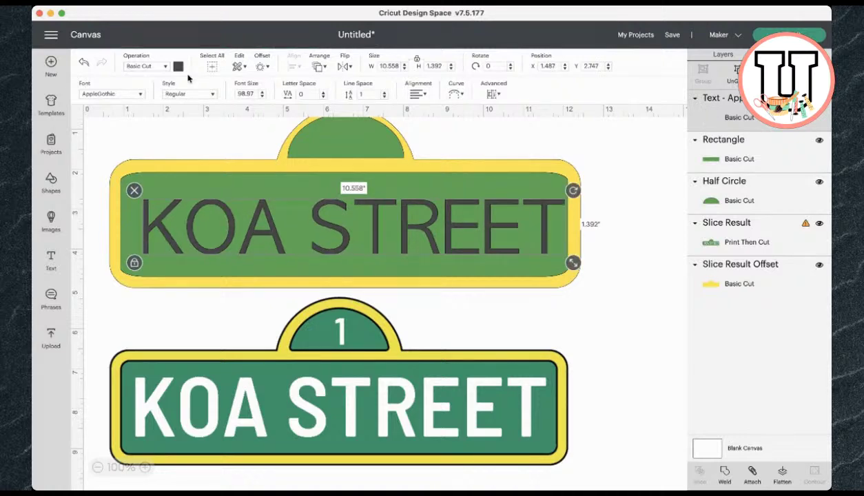
# Step: Try Arial and Arial Narrow on the KOA STREET text, then set its font to Arial Unicode MS
pyautogui.click(142, 94)
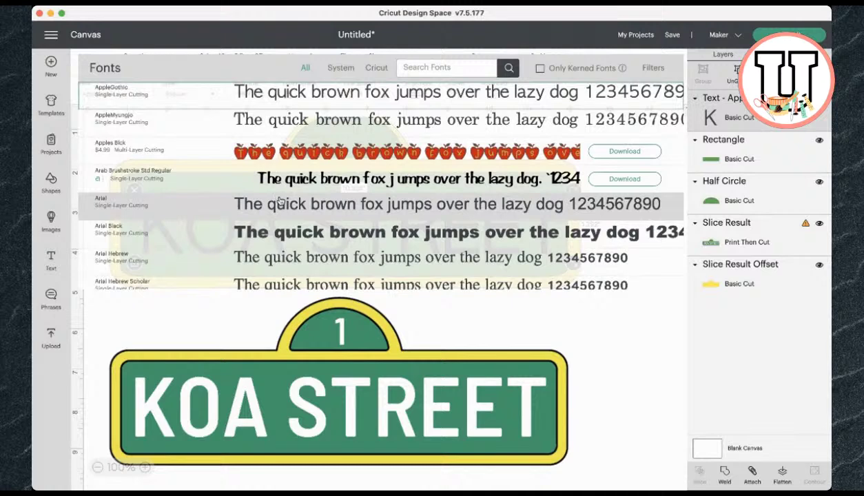
pyautogui.click(279, 201)
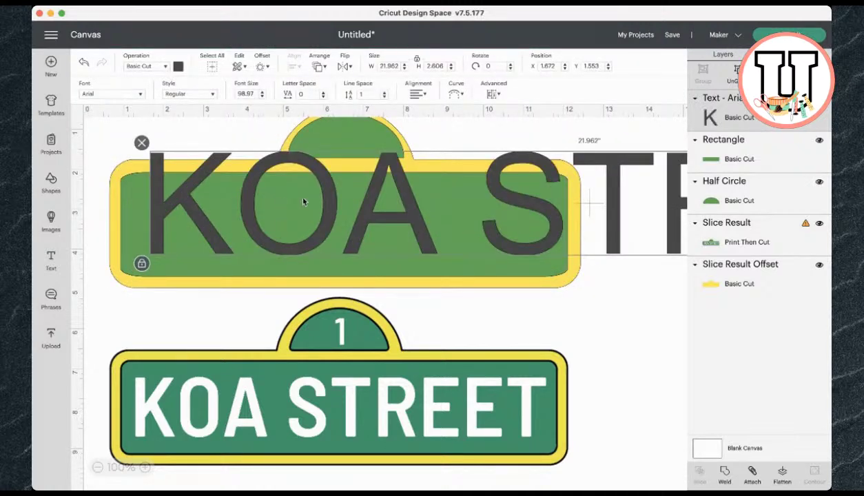
pyautogui.click(214, 95)
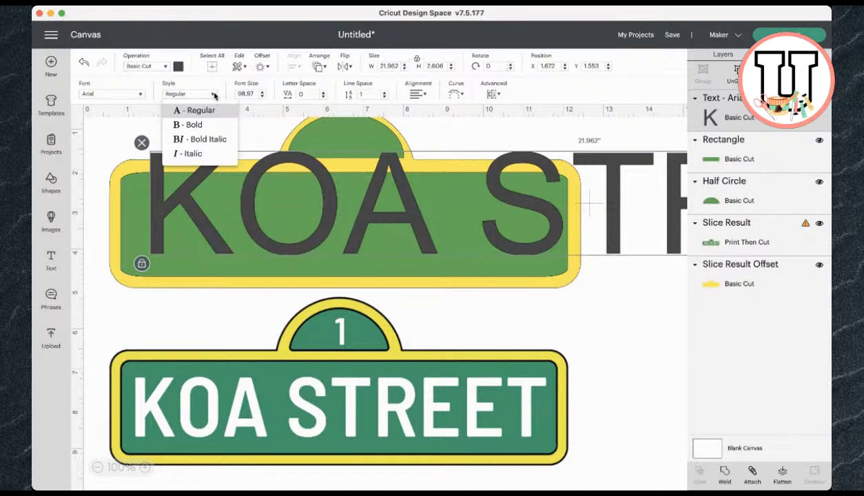
pyautogui.click(213, 94)
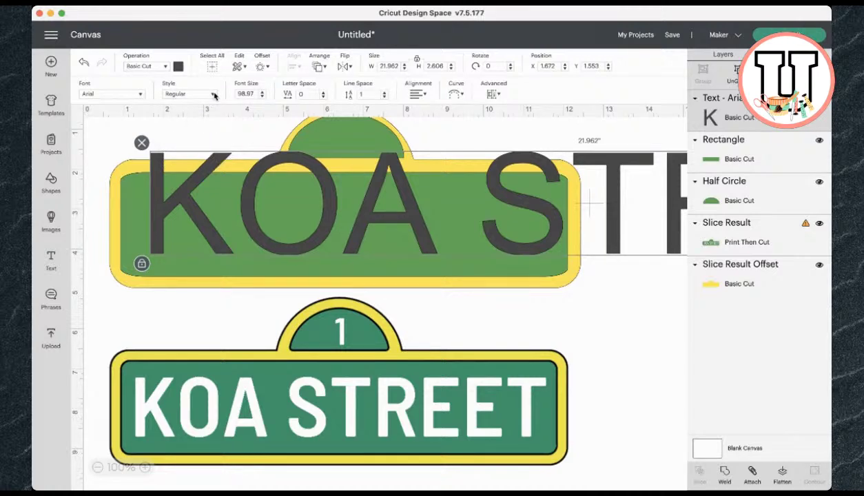
pyautogui.click(142, 95)
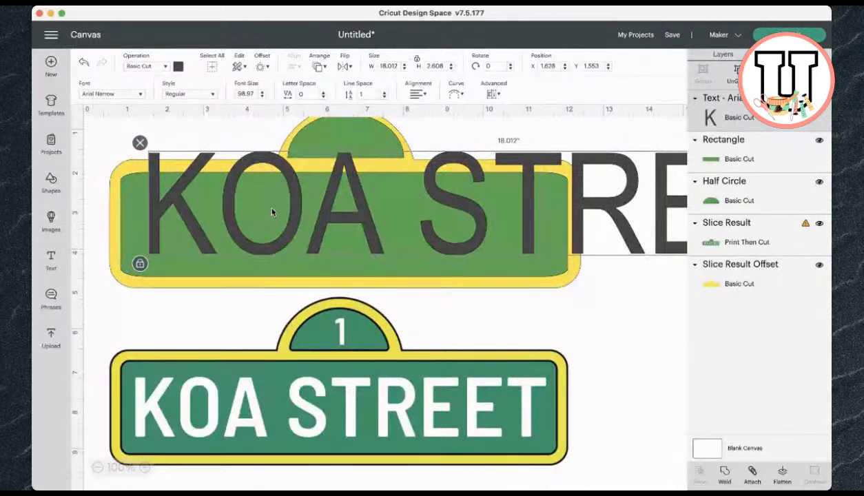
pyautogui.click(141, 94)
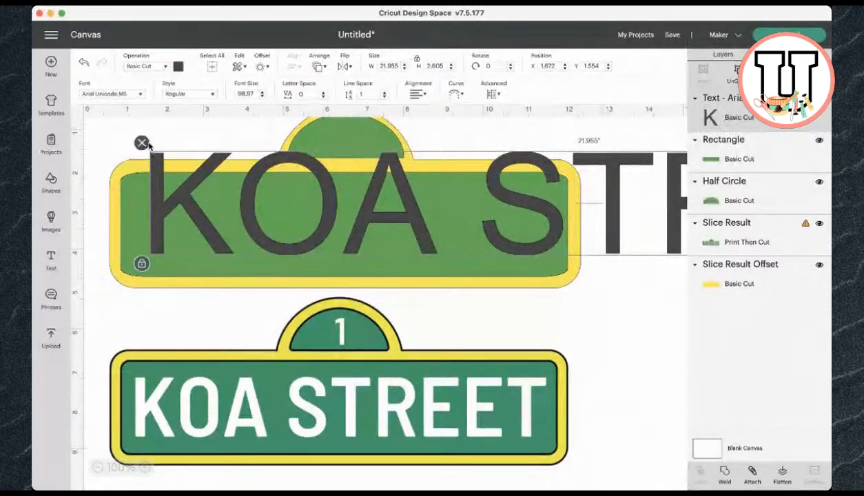
# Step: Shrink the KOA STREET text proportionally to about 10.77 by 1.28 in
pyautogui.click(403, 68)
pyautogui.click(404, 68)
pyautogui.click(403, 69)
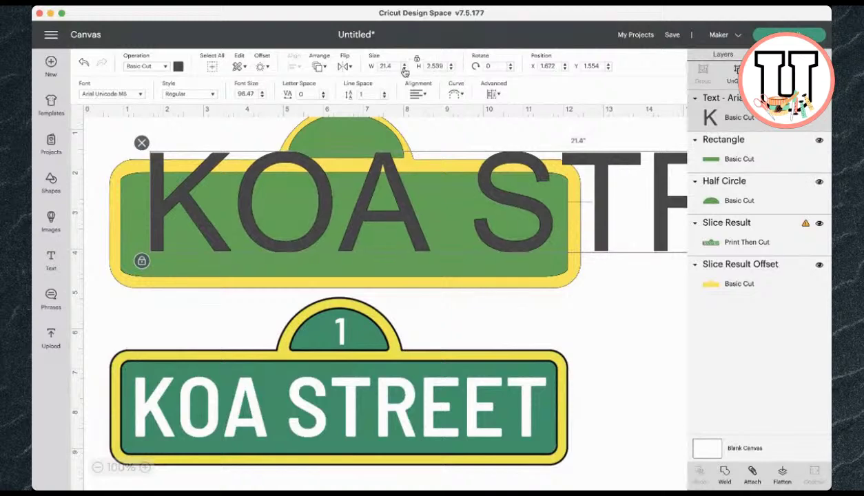
pyautogui.click(404, 68)
pyautogui.click(404, 69)
pyautogui.click(404, 69)
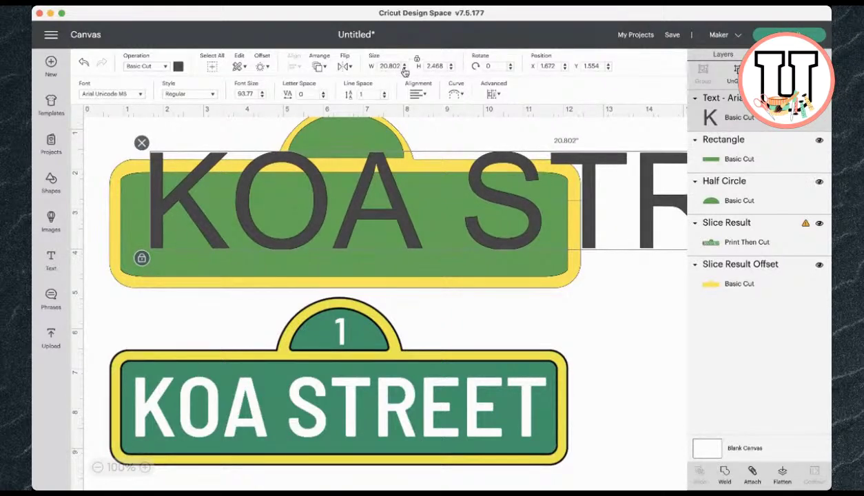
pyautogui.click(403, 68)
pyautogui.hscroll(10, 614, 281)
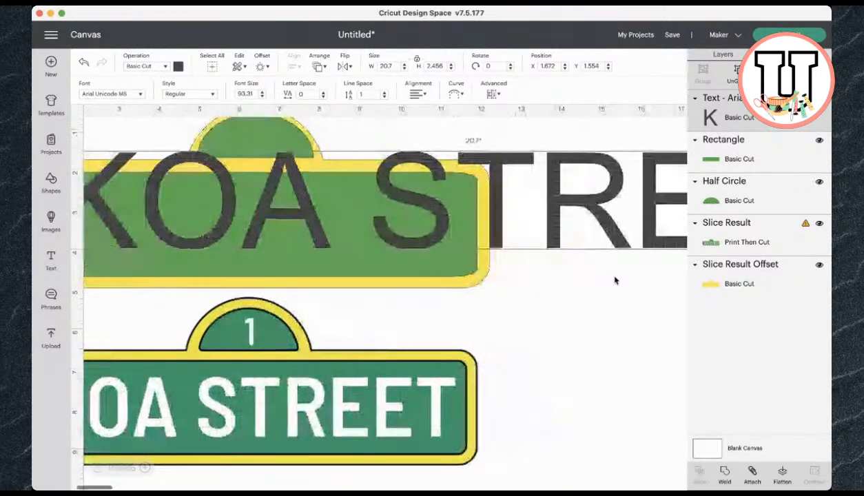
pyautogui.moveTo(578, 259); pyautogui.dragTo(135, 219)
pyautogui.hscroll(-10, 228, 273)
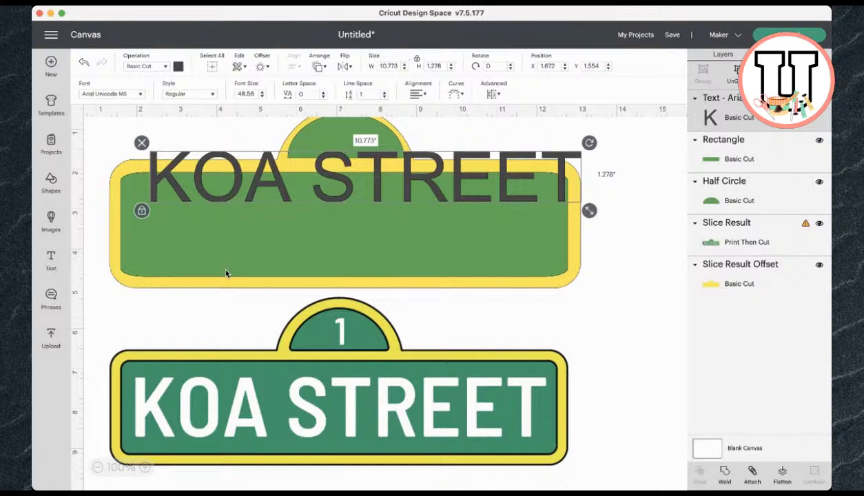
# Step: Place the KOA STREET text on the green rectangle at about X 1.16, Y 2.54 in and stretch it unlocked to about 10.84 by 1.68 in
pyautogui.moveTo(279, 176); pyautogui.dragTo(259, 212)
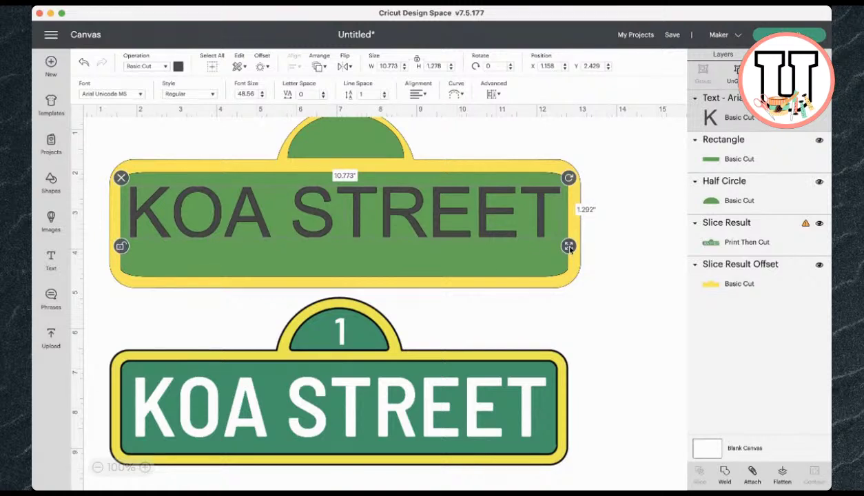
pyautogui.moveTo(568, 246); pyautogui.dragTo(571, 266)
pyautogui.moveTo(527, 201); pyautogui.dragTo(526, 213)
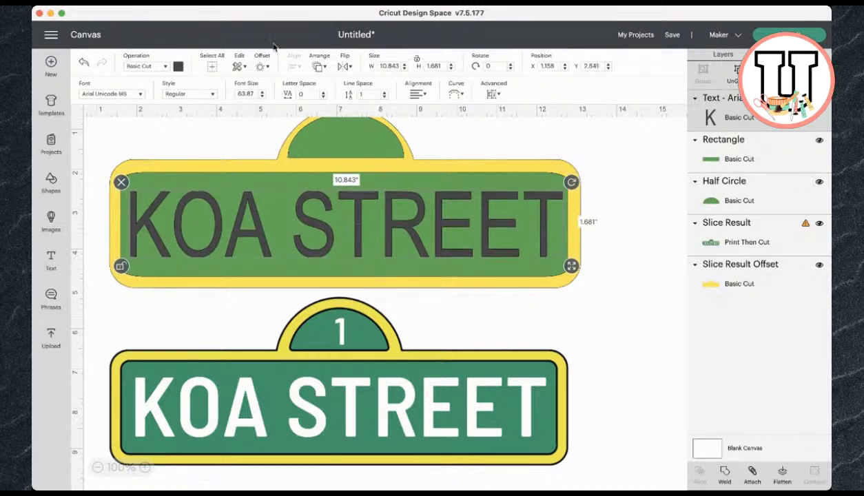
# Step: Recolour the KOA STREET text white
pyautogui.click(177, 66)
pyautogui.click(184, 170)
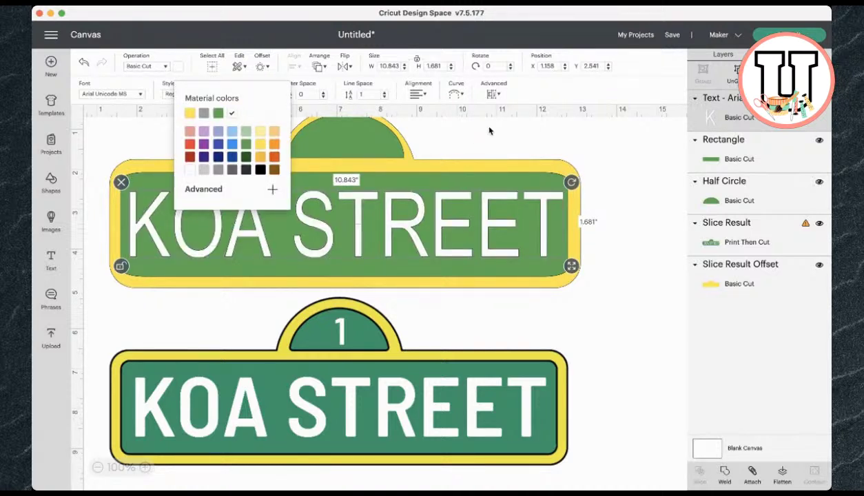
pyautogui.click(503, 136)
pyautogui.click(500, 221)
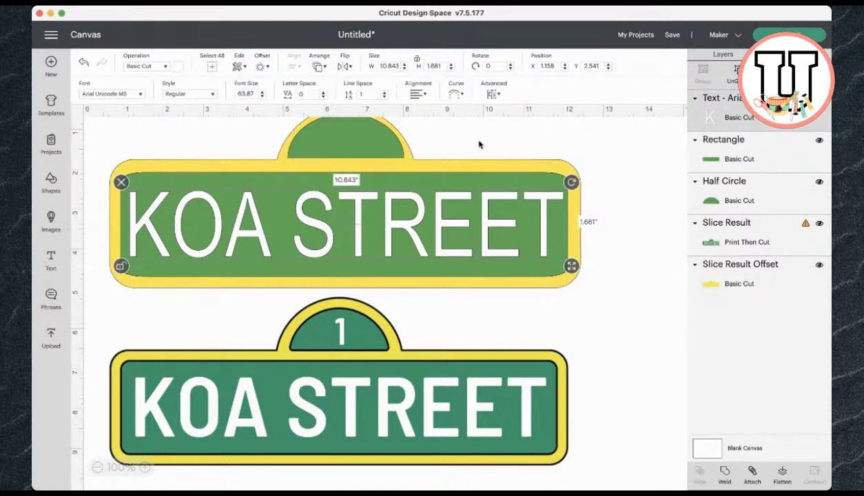
# Step: Add a new text object reading "1" and recolour it white
pyautogui.click(51, 260)
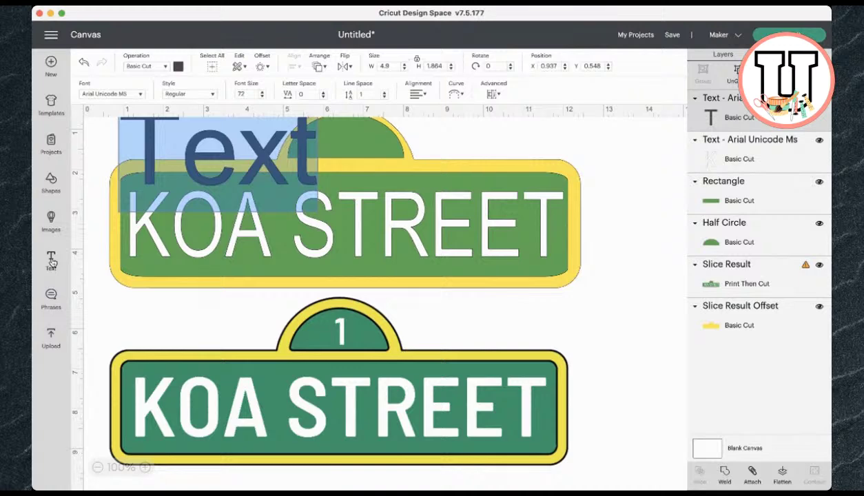
pyautogui.write('1')
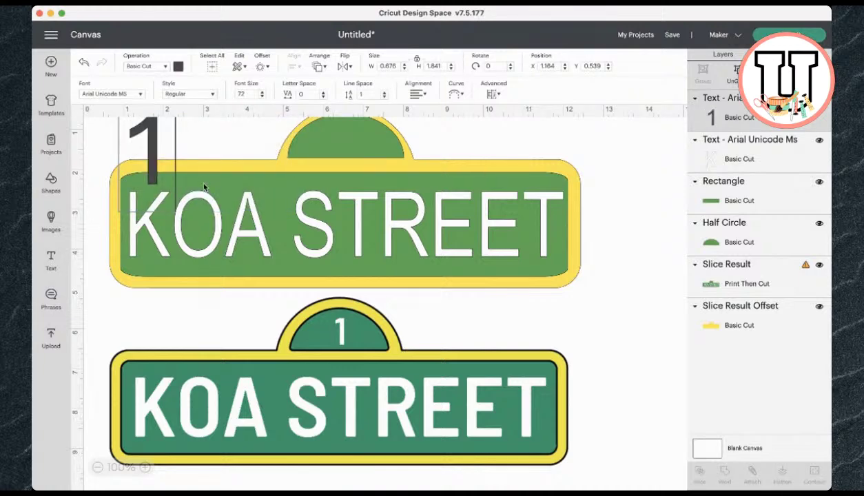
pyautogui.click(207, 185)
pyautogui.click(148, 146)
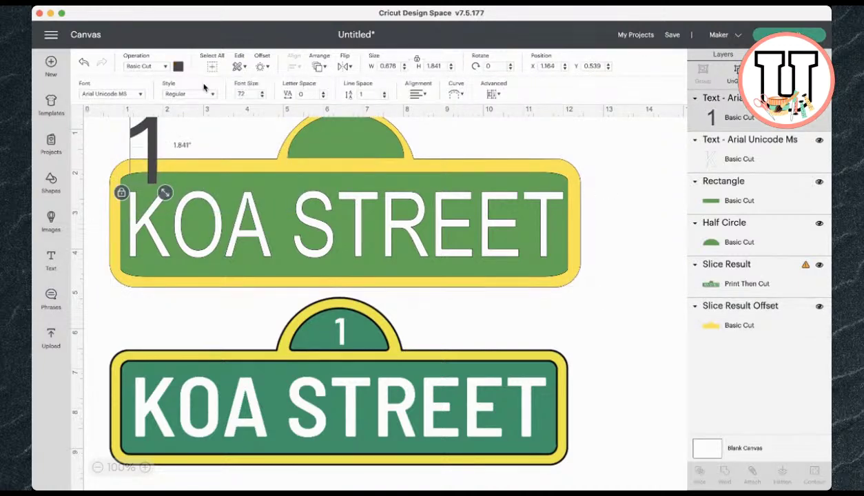
pyautogui.click(178, 66)
pyautogui.click(190, 170)
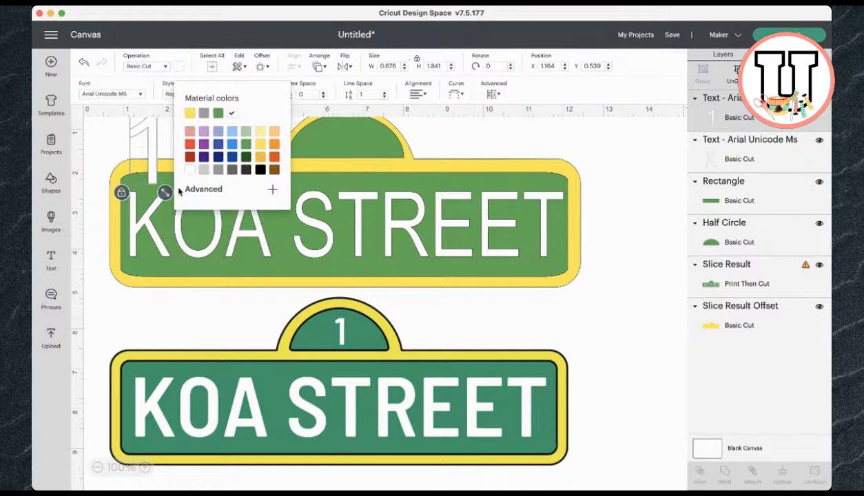
# Step: Shrink the "1" to about 0.33 by 0.91 in and place it on the green half circle
pyautogui.moveTo(166, 192); pyautogui.dragTo(159, 165)
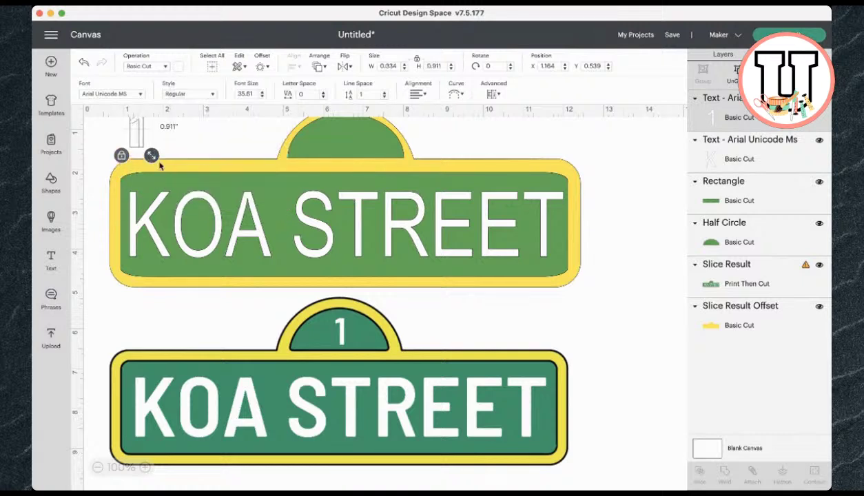
pyautogui.moveTo(141, 131); pyautogui.dragTo(347, 133)
pyautogui.click(623, 290)
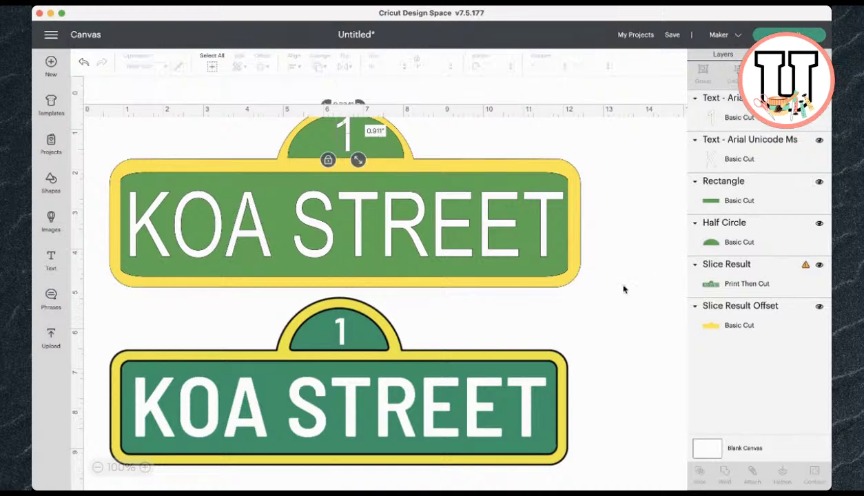
# Step: Move the original sign image down to about X 1.26, Y 7.46 in and shift all layered sign pieces down together to about Y 2.17 in
pyautogui.moveTo(496, 407); pyautogui.dragTo(522, 490)
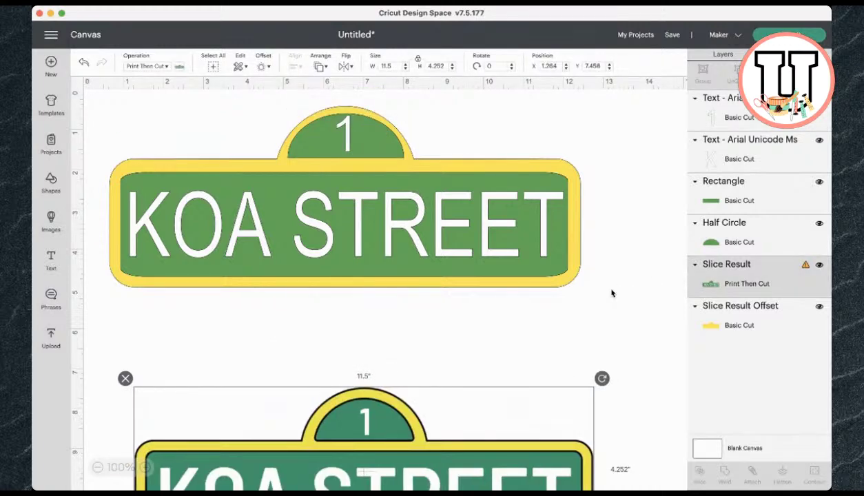
pyautogui.moveTo(606, 313); pyautogui.dragTo(118, 124)
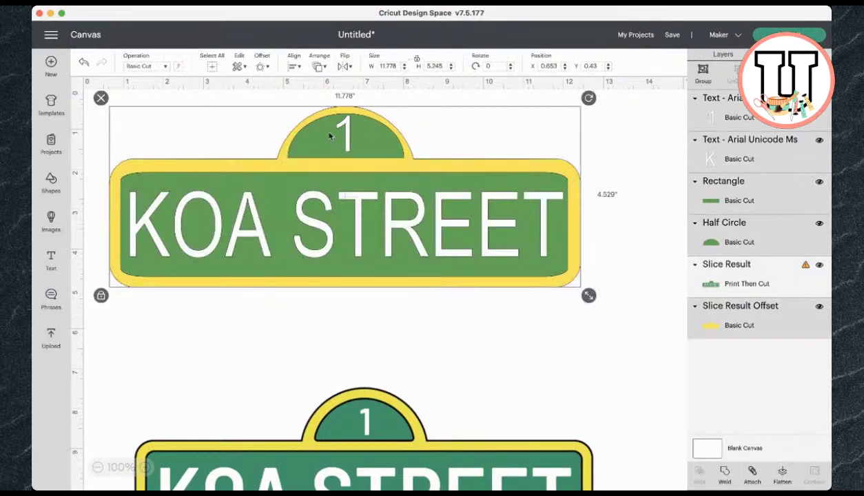
pyautogui.moveTo(330, 135); pyautogui.dragTo(344, 208)
pyautogui.click(455, 150)
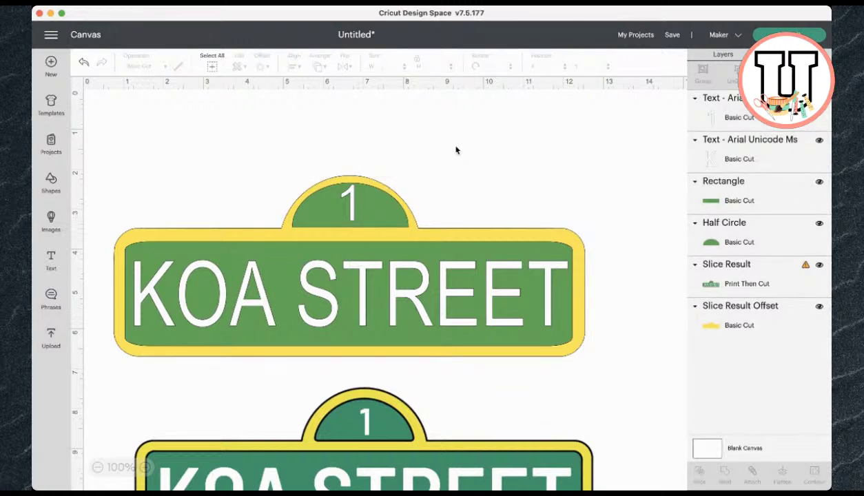
# Step: Reposition the "1" within the green half circle at about X 6.37, Y 2.46 in
pyautogui.moveTo(357, 216); pyautogui.dragTo(346, 218)
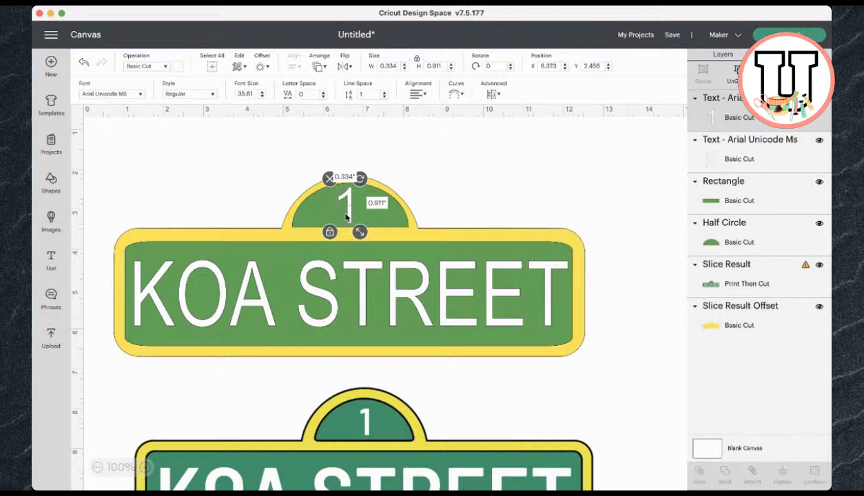
pyautogui.click(480, 187)
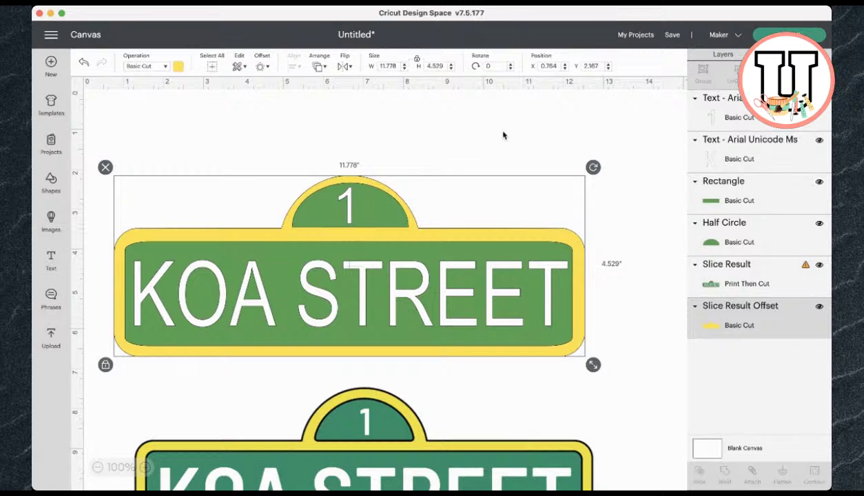
# Step: Hide the original Print Then Cut sign image and send the layered sign to mat preparation
pyautogui.click(820, 266)
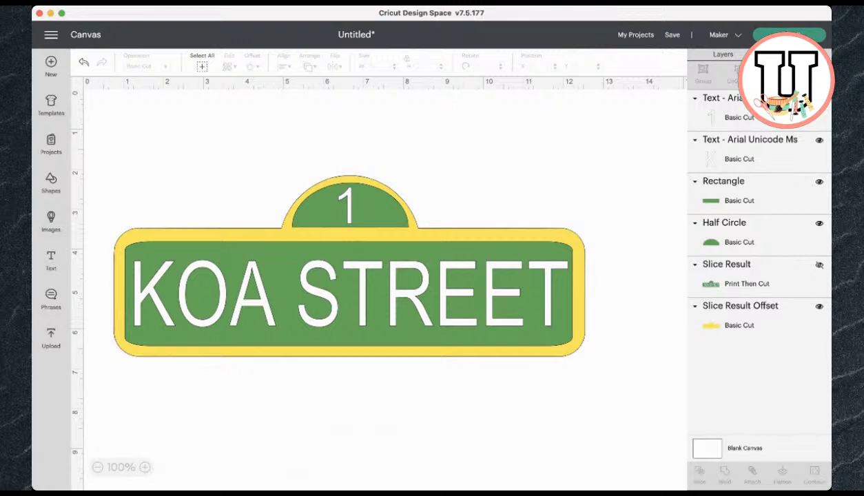
pyautogui.click(789, 35)
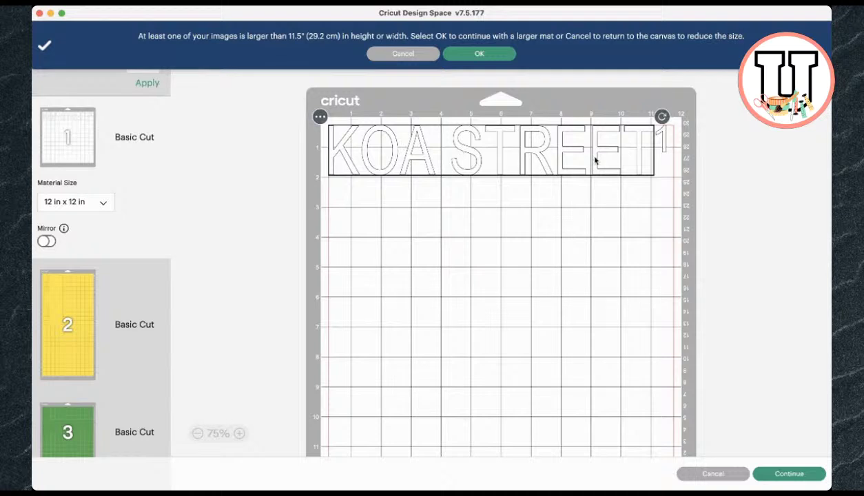
# Step: Examine how the yellow base and green panels lay out on their mats, then return to the canvas
pyautogui.click(71, 354)
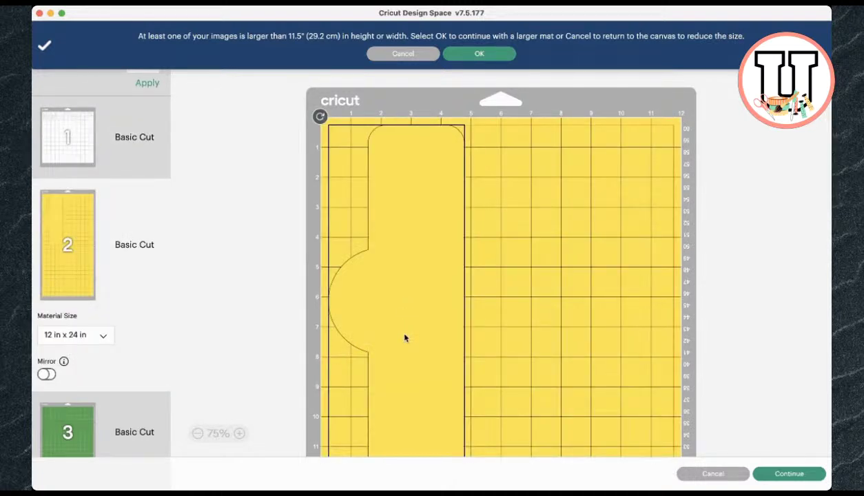
pyautogui.scroll(-3, 405, 338)
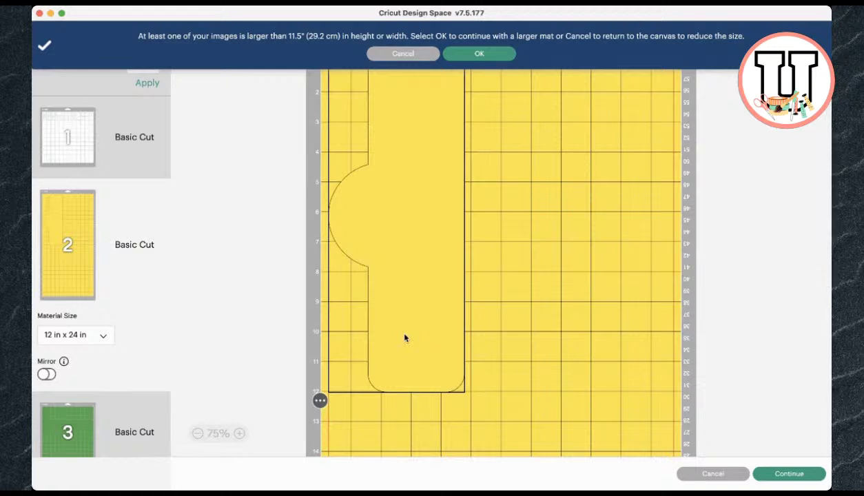
pyautogui.scroll(3, 405, 334)
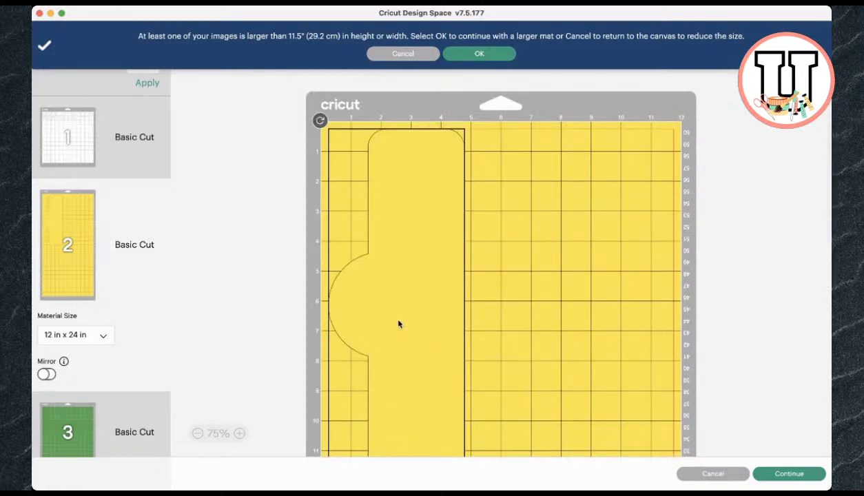
pyautogui.scroll(-3, 398, 323)
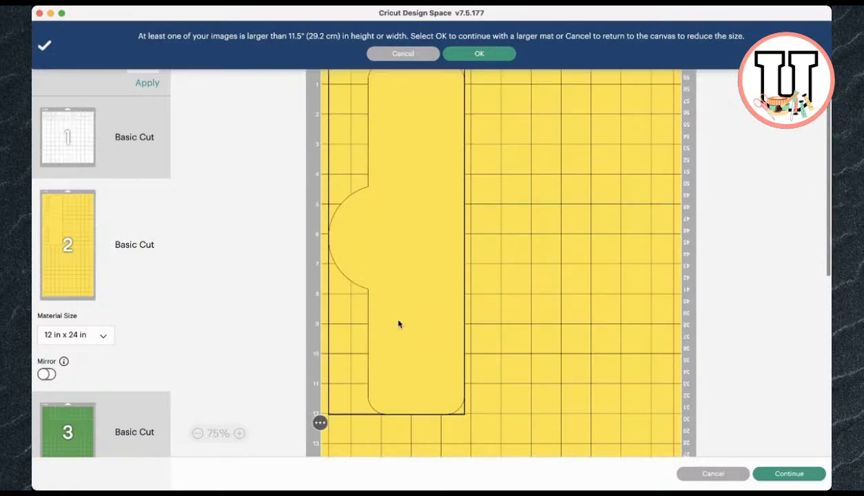
pyautogui.scroll(-2, 185, 358)
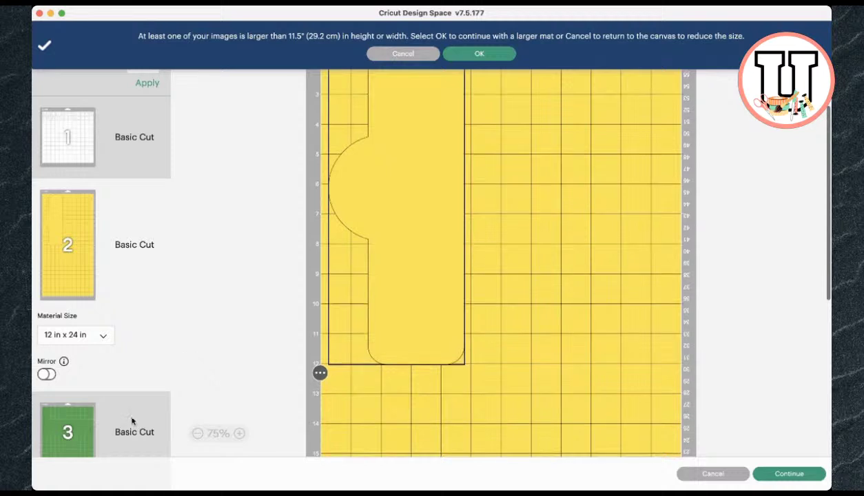
pyautogui.click(128, 421)
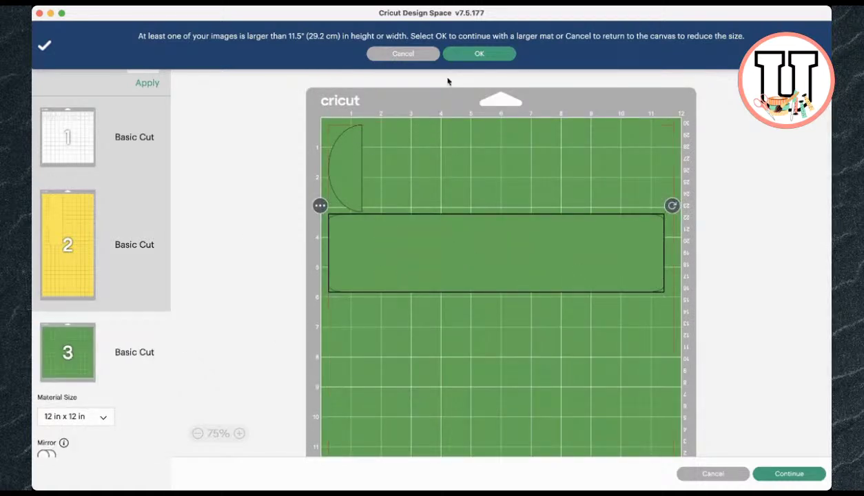
pyautogui.scroll(-1, 158, 309)
pyautogui.click(416, 54)
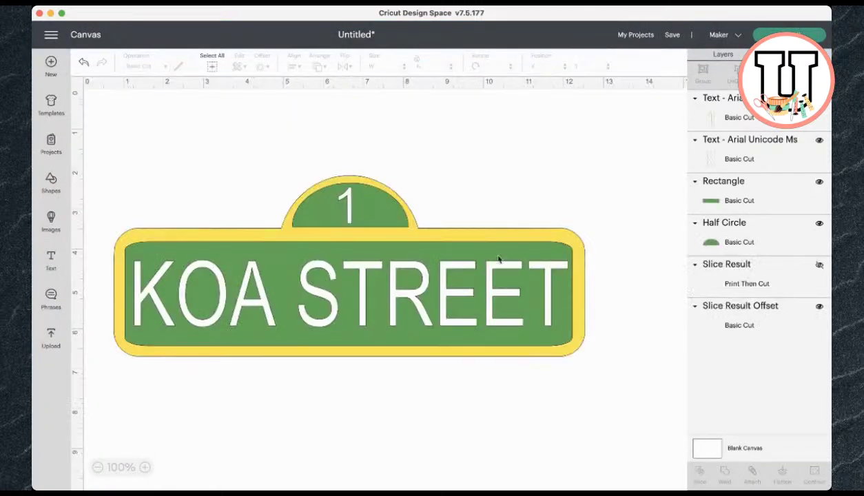
# Step: Scale all visible sign pieces together to 11 in wide and check their fit in the mat preview
pyautogui.moveTo(605, 394); pyautogui.dragTo(105, 169)
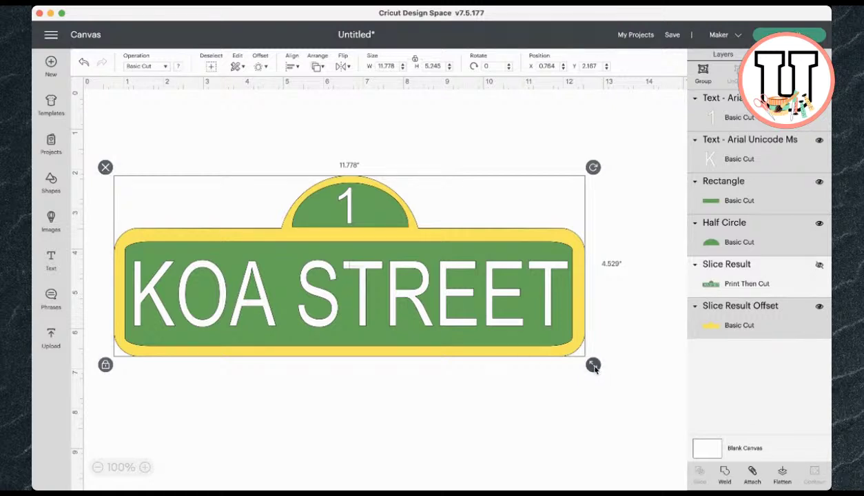
pyautogui.moveTo(595, 369); pyautogui.dragTo(549, 357)
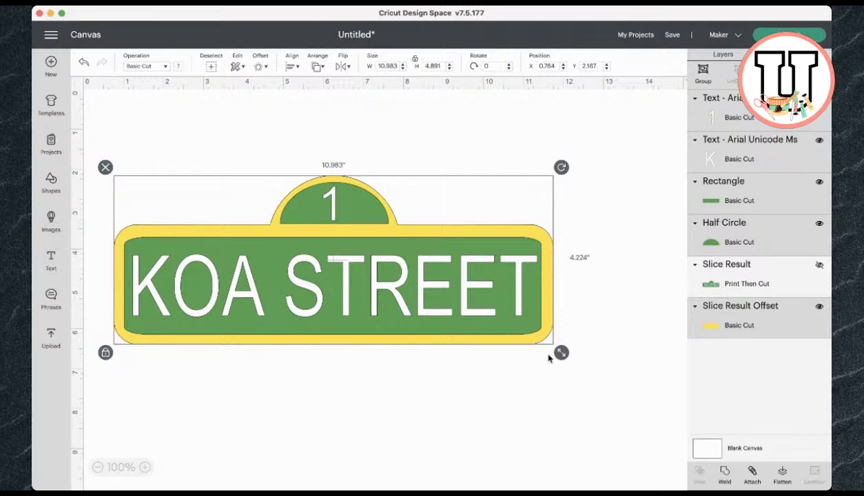
pyautogui.click(402, 65)
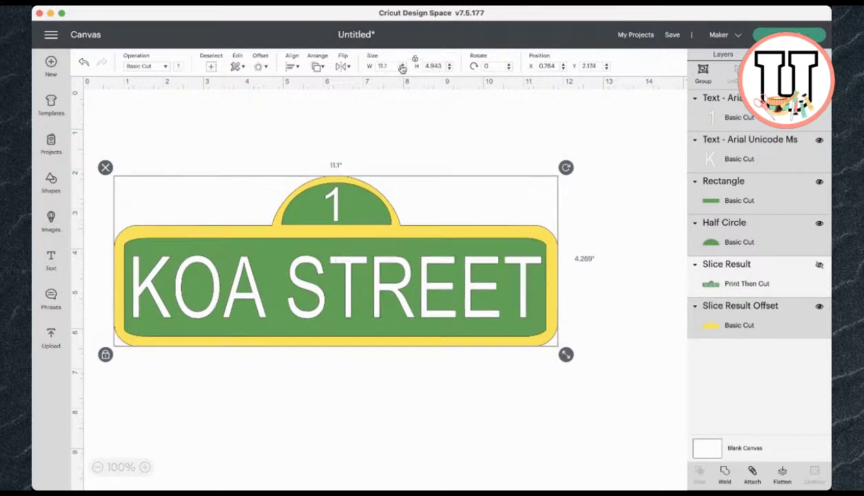
pyautogui.click(402, 69)
pyautogui.click(623, 141)
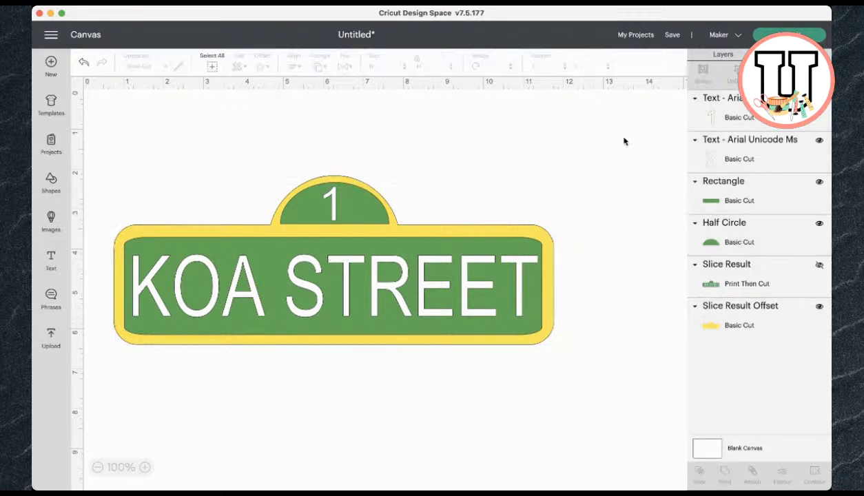
pyautogui.click(782, 33)
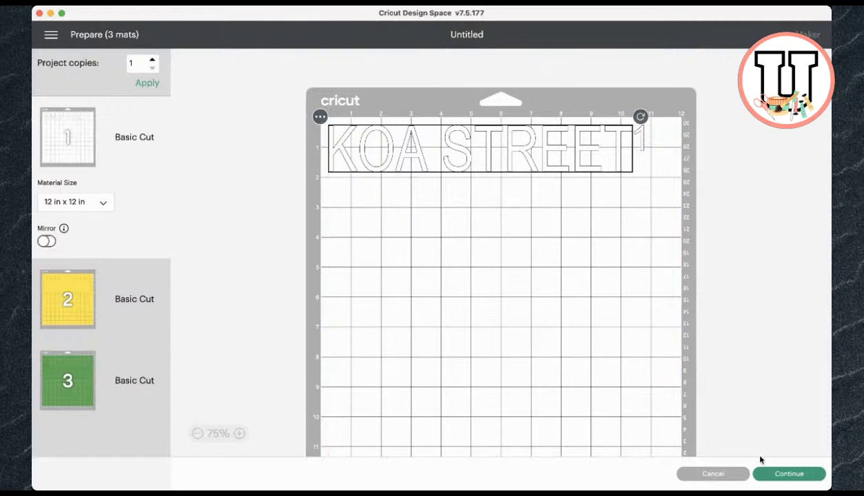
pyautogui.click(729, 474)
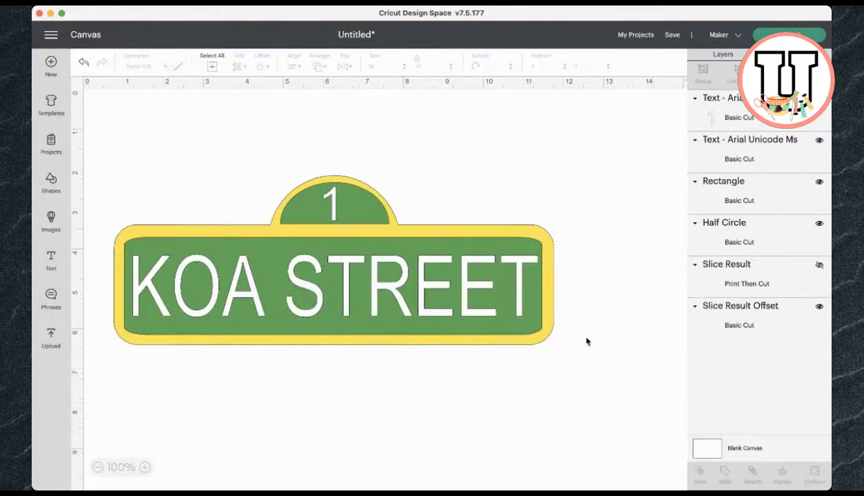
# Step: Group the layered sign pieces and move the group to about X 0.61, Y 0.54 in
pyautogui.moveTo(577, 362); pyautogui.dragTo(102, 156)
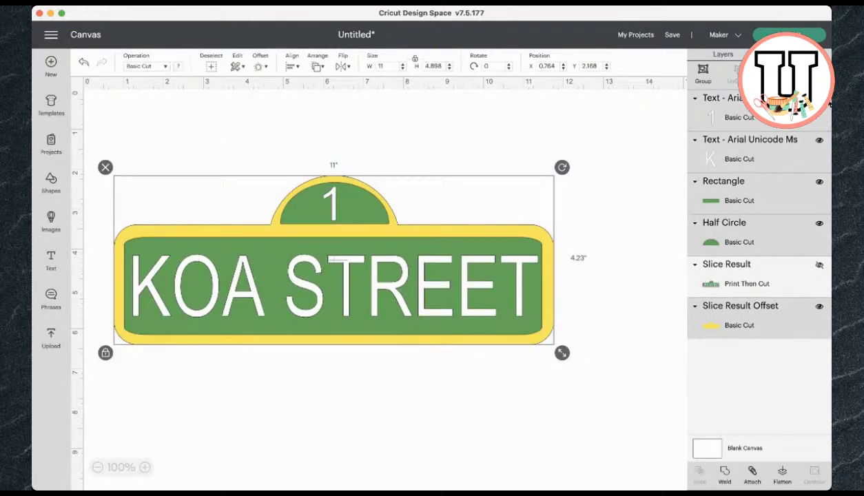
pyautogui.click(701, 71)
pyautogui.moveTo(478, 294); pyautogui.dragTo(452, 238)
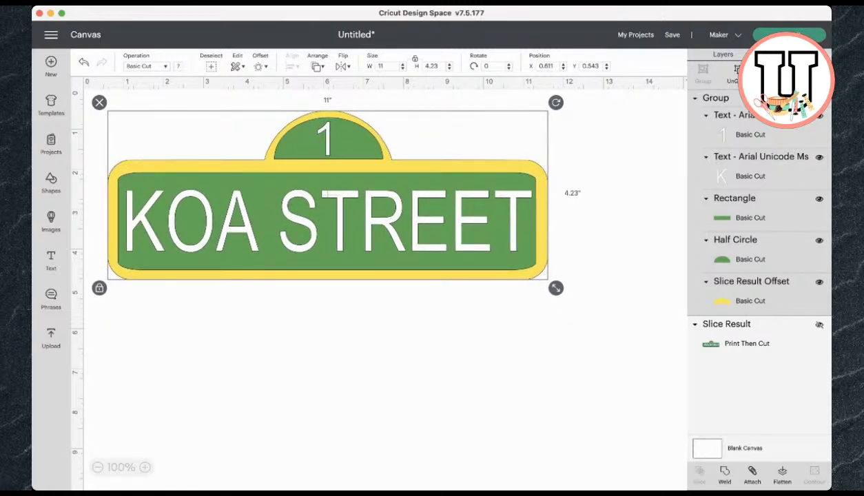
# Step: Duplicate the grouped sign three times to make four signs in total
pyautogui.press('super+d')
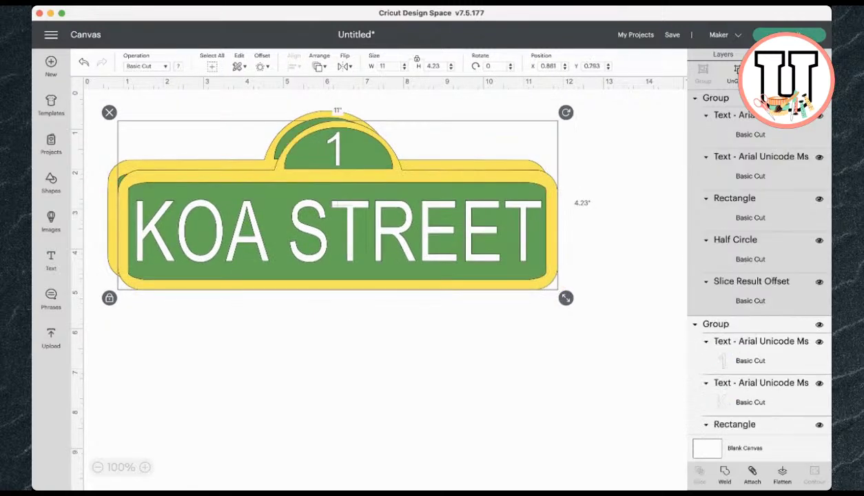
pyautogui.press('super+d')
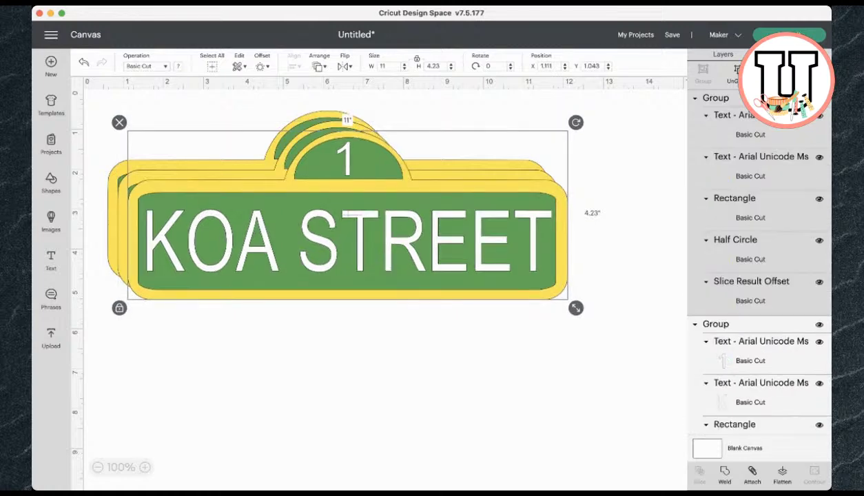
pyautogui.press('super+d')
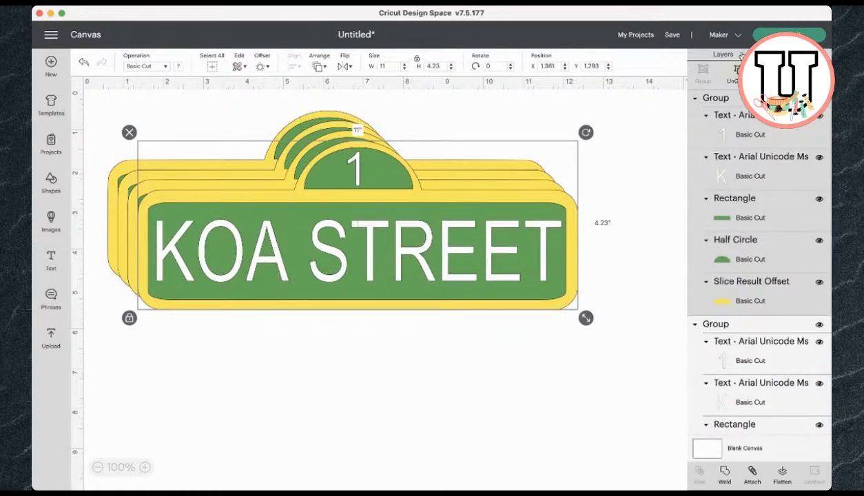
# Step: Prepare the mats for the four signs and spread the "1" pieces in a column beside the KOA STREET lines on mat 1
pyautogui.click(772, 34)
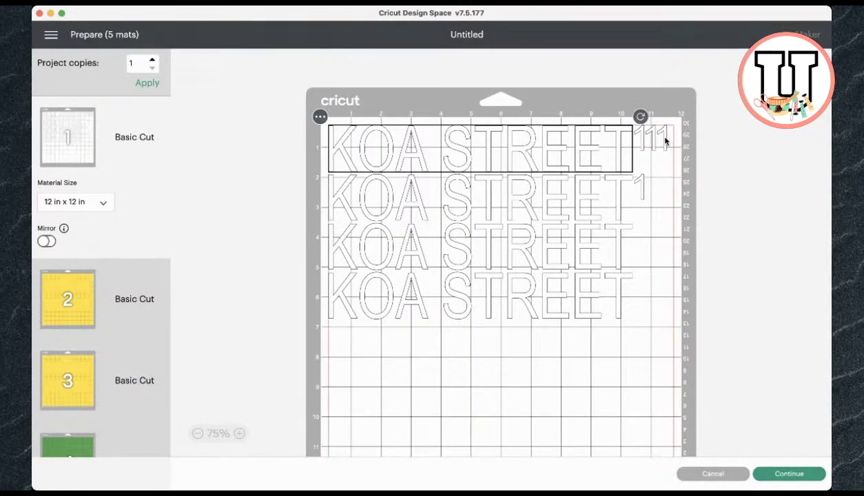
pyautogui.moveTo(665, 141); pyautogui.dragTo(660, 255)
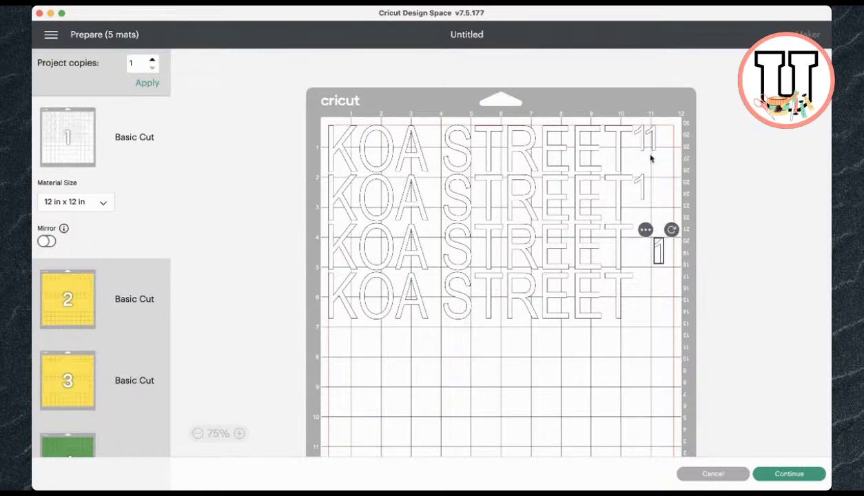
pyautogui.moveTo(644, 141); pyautogui.dragTo(667, 144)
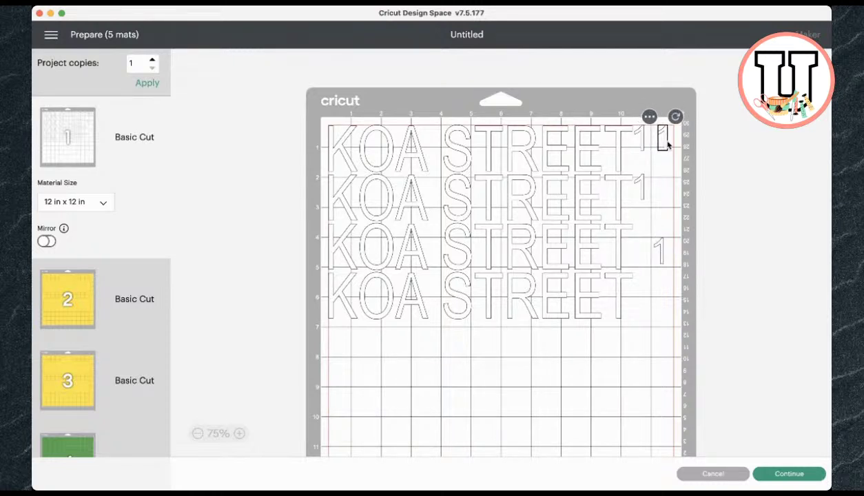
pyautogui.moveTo(641, 184); pyautogui.dragTo(663, 194)
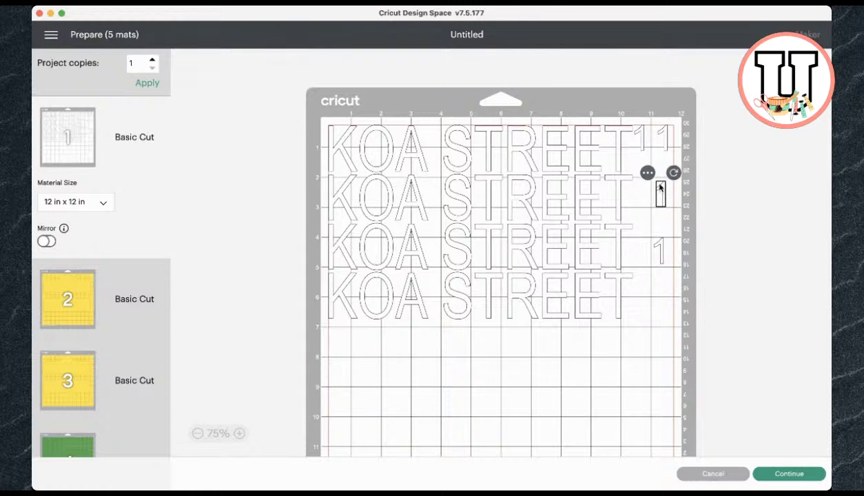
pyautogui.moveTo(642, 137); pyautogui.dragTo(664, 301)
# Step: Space the four KOA STREET lines on mat 1 apart vertically, with the lowest starting at about 6.7 in
pyautogui.click(599, 310)
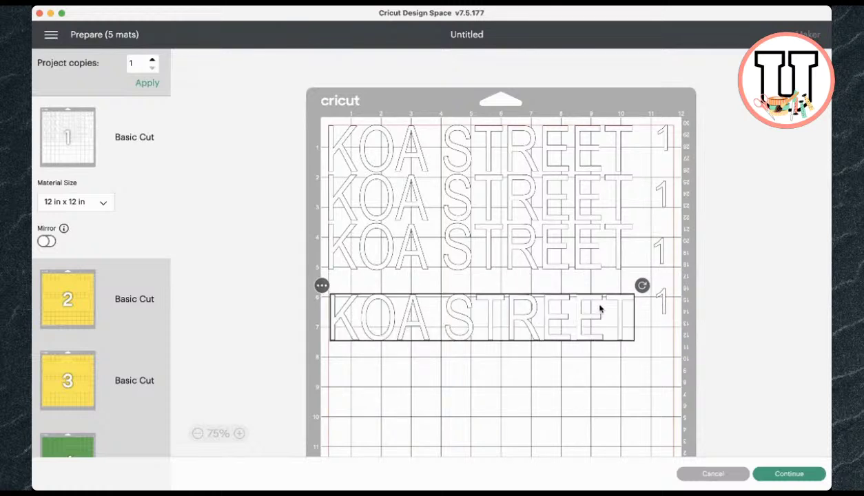
pyautogui.moveTo(588, 232); pyautogui.dragTo(587, 245)
pyautogui.moveTo(573, 198); pyautogui.dragTo(573, 207)
pyautogui.moveTo(568, 340); pyautogui.dragTo(567, 361)
pyautogui.moveTo(565, 276); pyautogui.dragTo(564, 291)
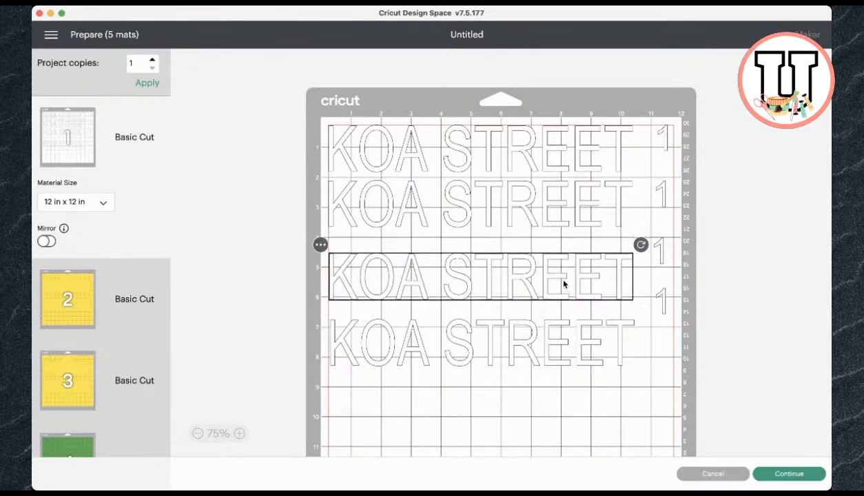
pyautogui.click(558, 214)
pyautogui.moveTo(559, 214); pyautogui.dragTo(558, 226)
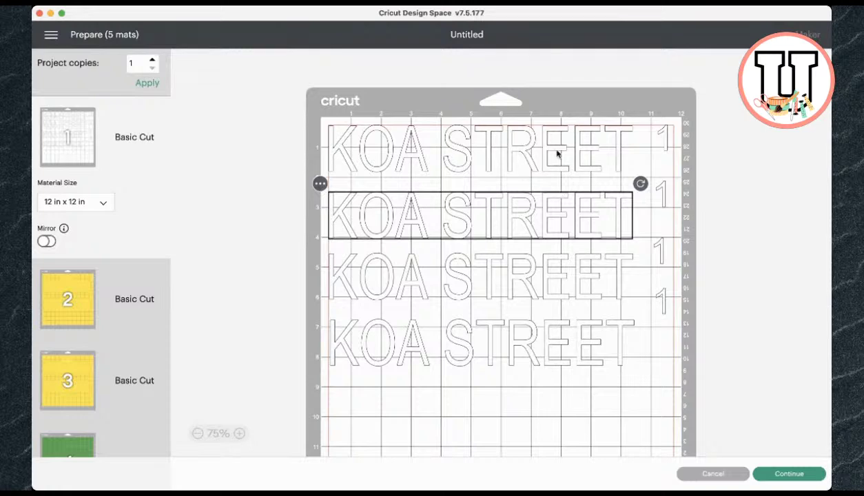
pyautogui.moveTo(557, 153); pyautogui.dragTo(556, 158)
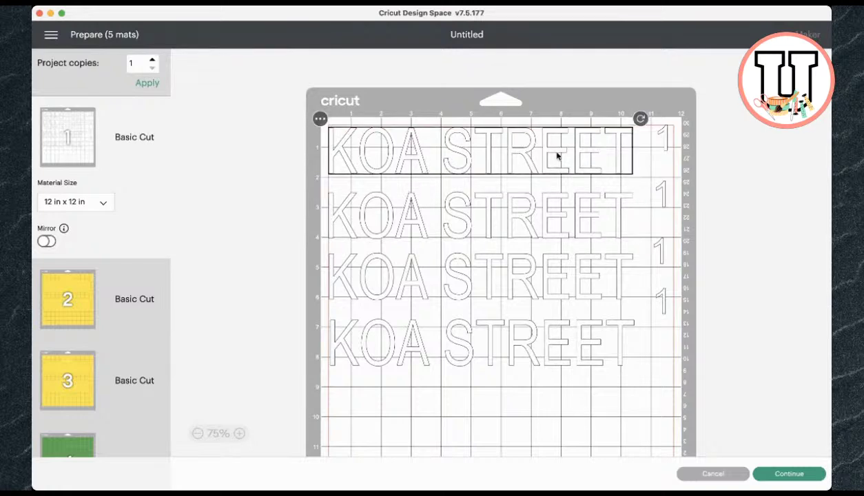
# Step: Check the layout of the sign bases on yellow mats 2 and 3
pyautogui.click(100, 311)
pyautogui.scroll(-3, 430, 309)
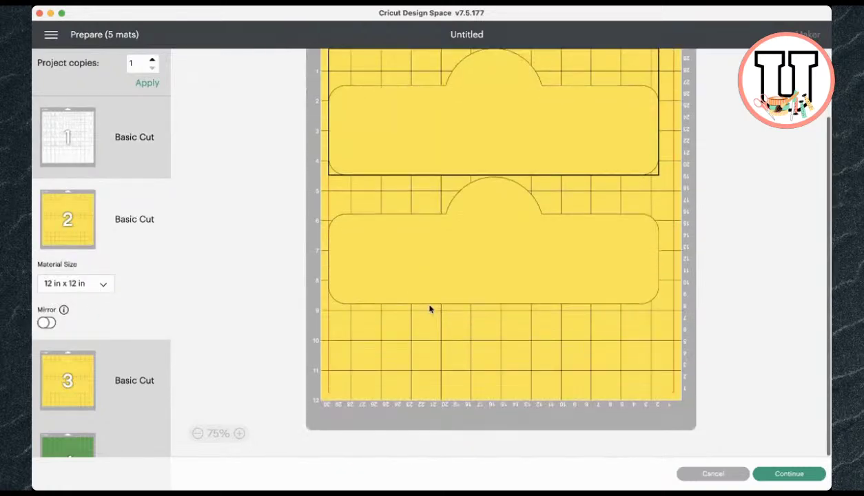
pyautogui.click(82, 379)
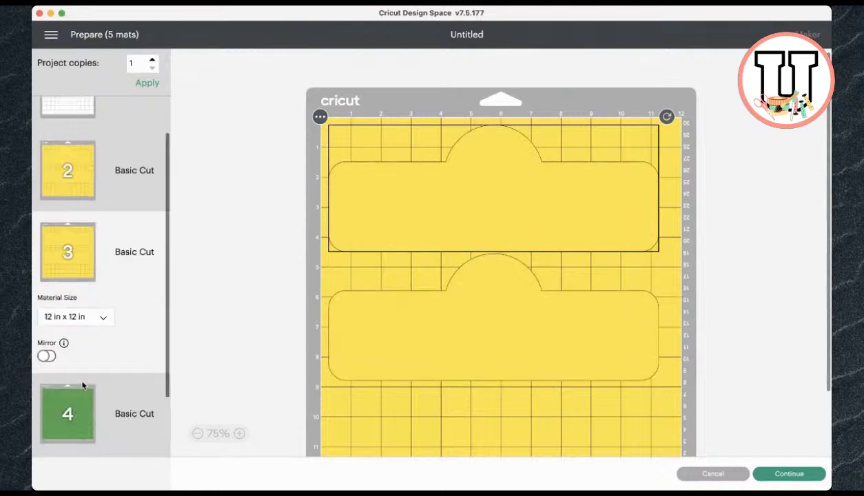
# Step: On green mat 4, space the lower two rectangles apart, starting at about 5.8 in and 8.8 in down the mat
pyautogui.click(83, 386)
pyautogui.scroll(-1, 392, 334)
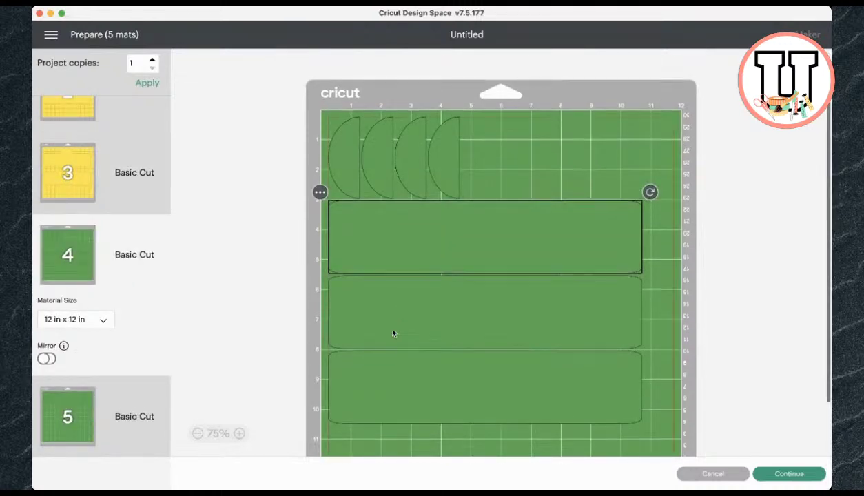
pyautogui.scroll(-3, 393, 333)
pyautogui.click(451, 330)
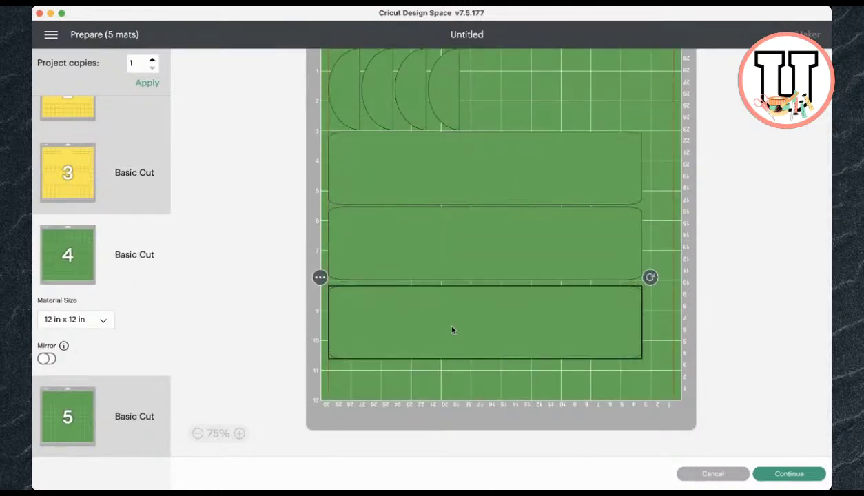
pyautogui.moveTo(451, 330); pyautogui.dragTo(451, 342)
pyautogui.moveTo(463, 254); pyautogui.dragTo(464, 256)
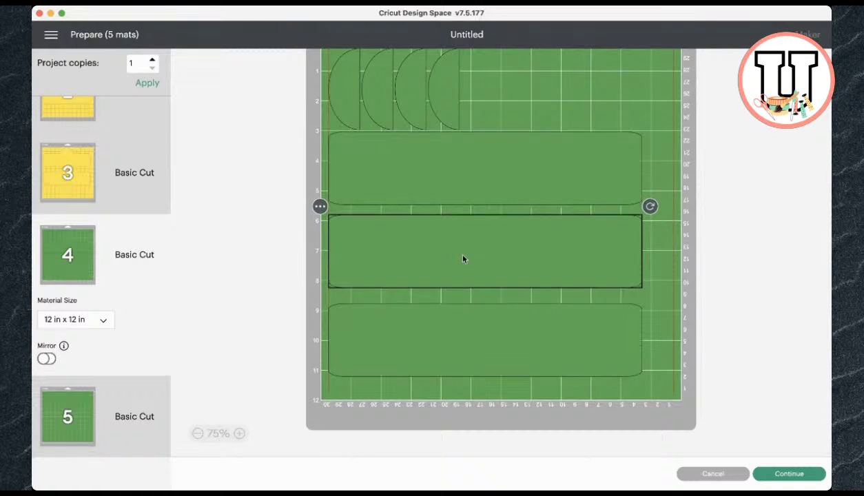
# Step: Spread three of mat 4's half circles along the row to start at about 2.2, 4.2 and 7 in across
pyautogui.scroll(2, 479, 181)
pyautogui.moveTo(452, 146); pyautogui.dragTo(555, 147)
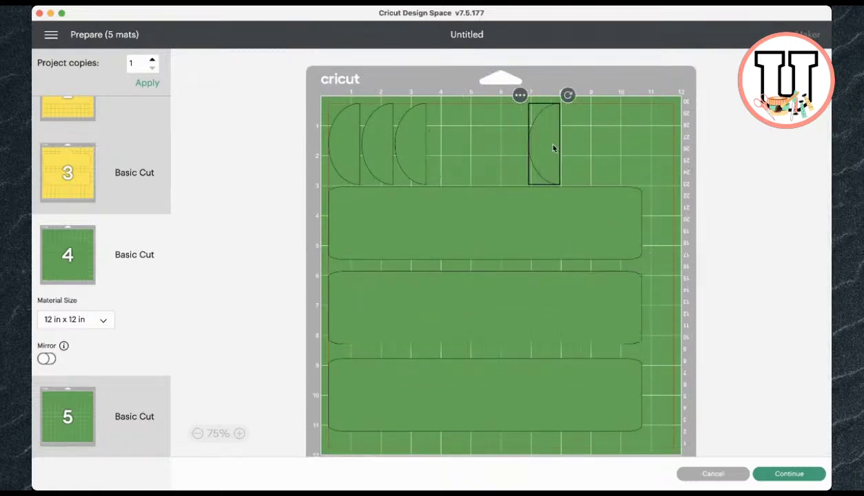
pyautogui.moveTo(427, 144); pyautogui.dragTo(477, 145)
pyautogui.moveTo(384, 144); pyautogui.dragTo(406, 144)
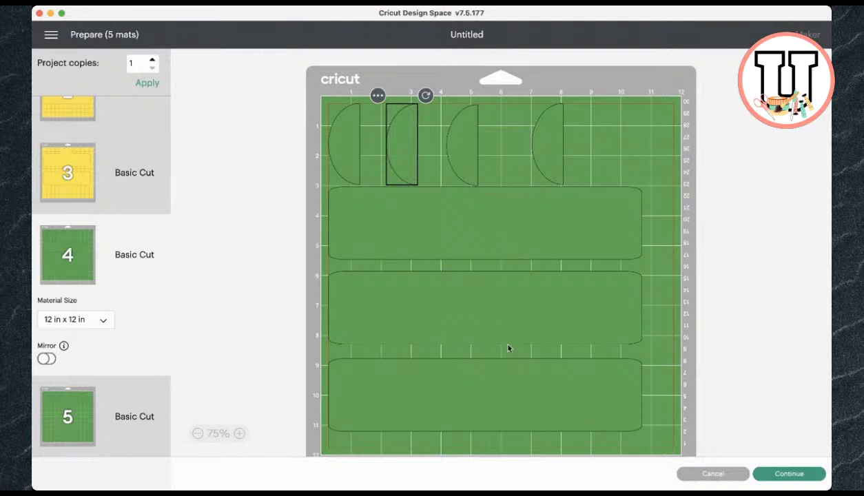
# Step: Move mat 4's three rectangles down to start at about 3.7, 6.4 and 9.1 in, leaving even gaps between them
pyautogui.moveTo(499, 409); pyautogui.dragTo(500, 421)
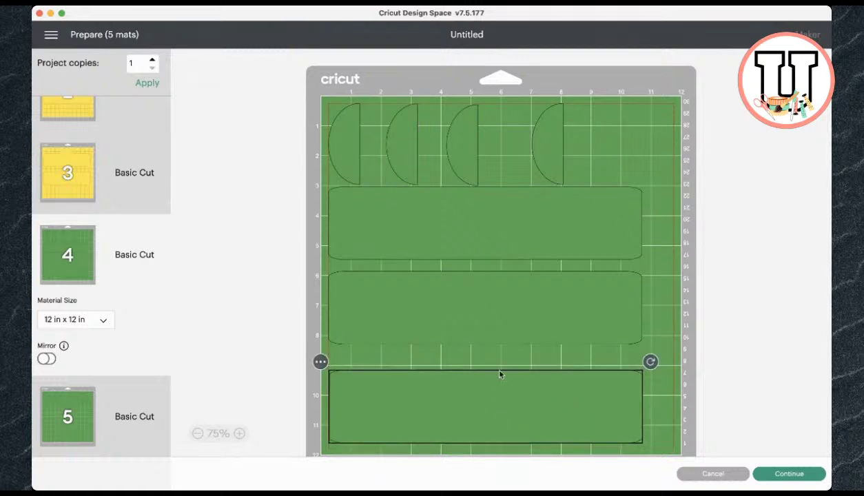
pyautogui.click(499, 313)
pyautogui.moveTo(499, 314); pyautogui.dragTo(499, 329)
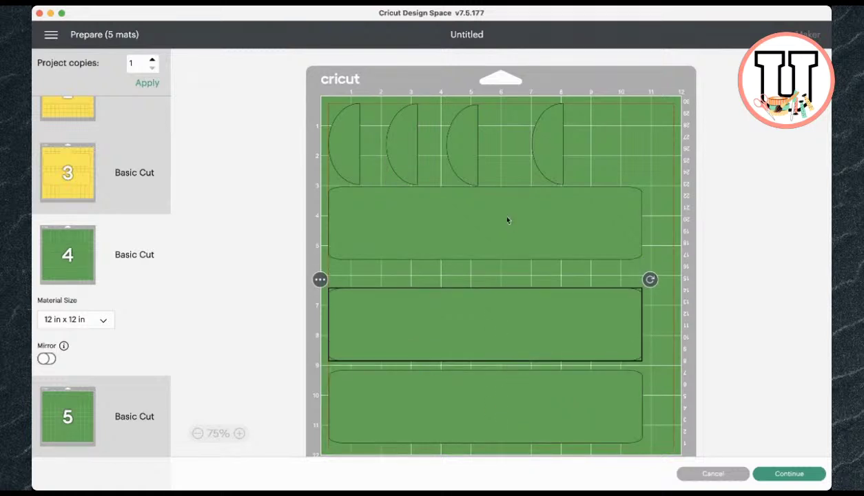
pyautogui.moveTo(507, 220); pyautogui.dragTo(506, 239)
# Step: Shift the first three half circles on mat 4 to start at about 0.6, 2.3 and 4.7 in across
pyautogui.click(471, 131)
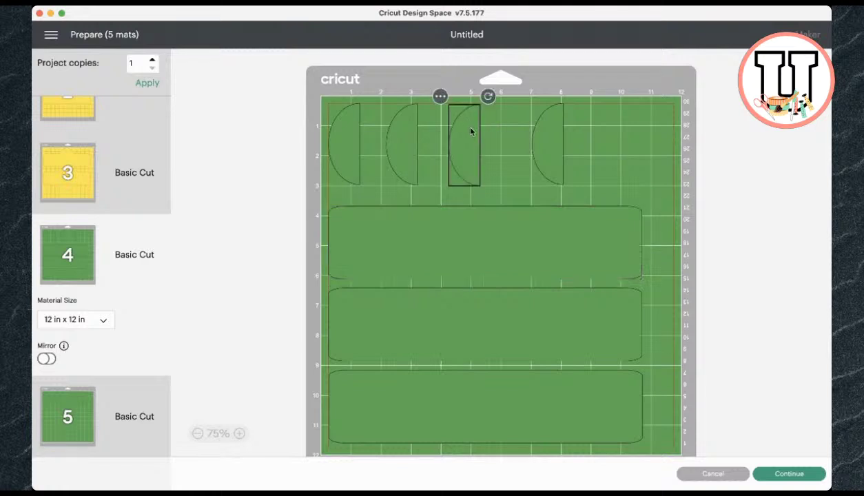
pyautogui.moveTo(471, 131); pyautogui.dragTo(481, 131)
pyautogui.moveTo(407, 139); pyautogui.dragTo(412, 139)
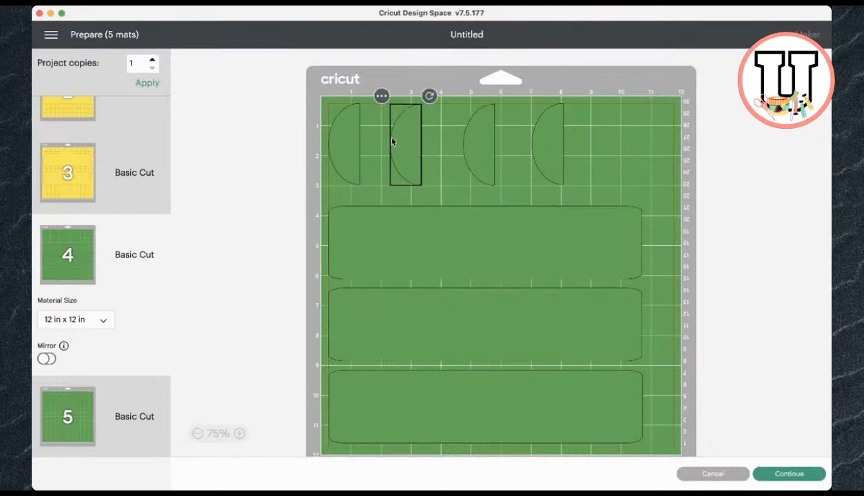
pyautogui.moveTo(349, 139); pyautogui.dragTo(359, 139)
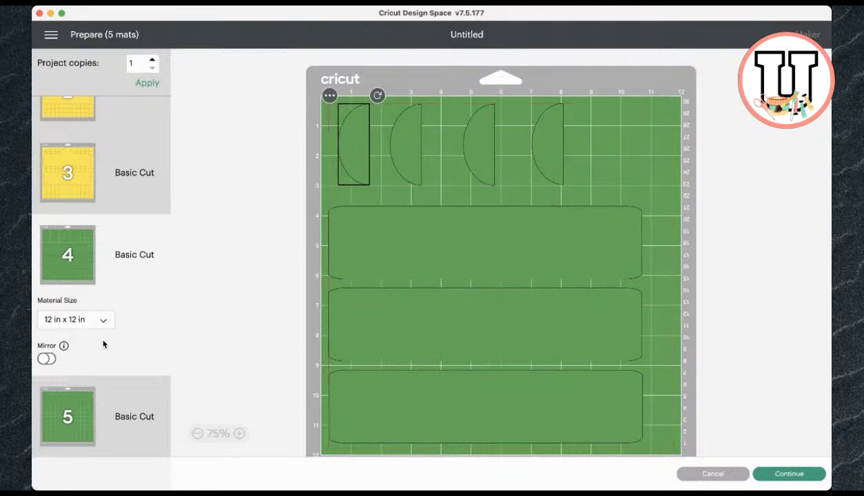
# Step: Check the layout of green mat 5 and return to the canvas without cutting
pyautogui.click(72, 404)
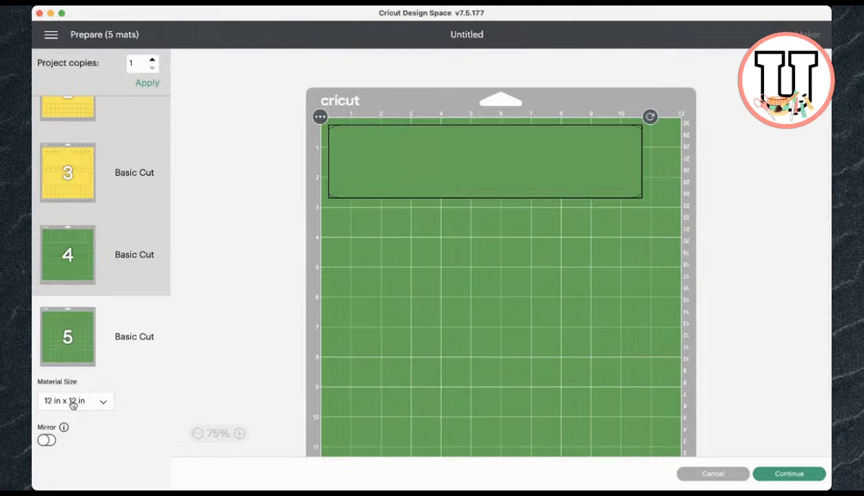
pyautogui.click(713, 474)
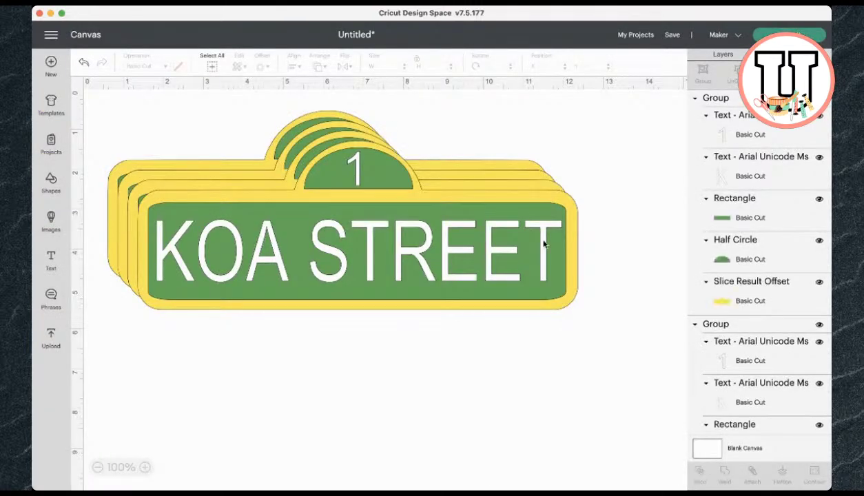
# Step: Save the project with the title KOA CENTERPIECE in the DOODATS CREATIVE collection
pyautogui.click(670, 35)
pyautogui.click(343, 118)
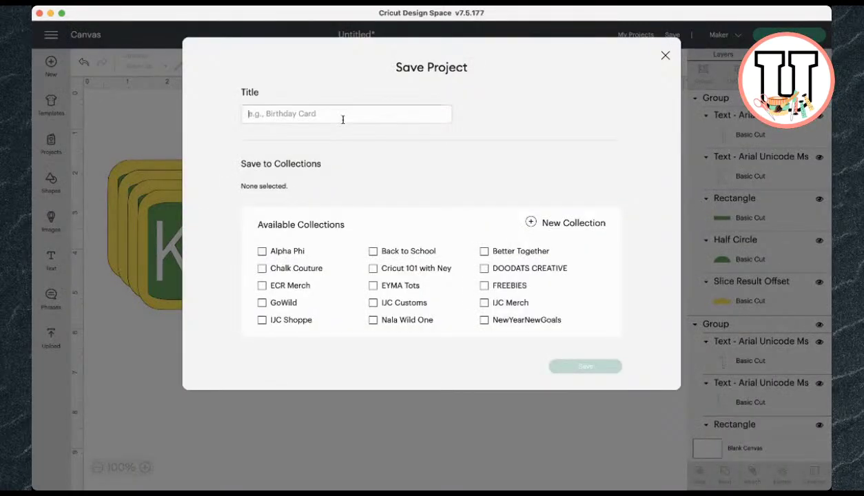
pyautogui.write('KOA CENTERPIE')
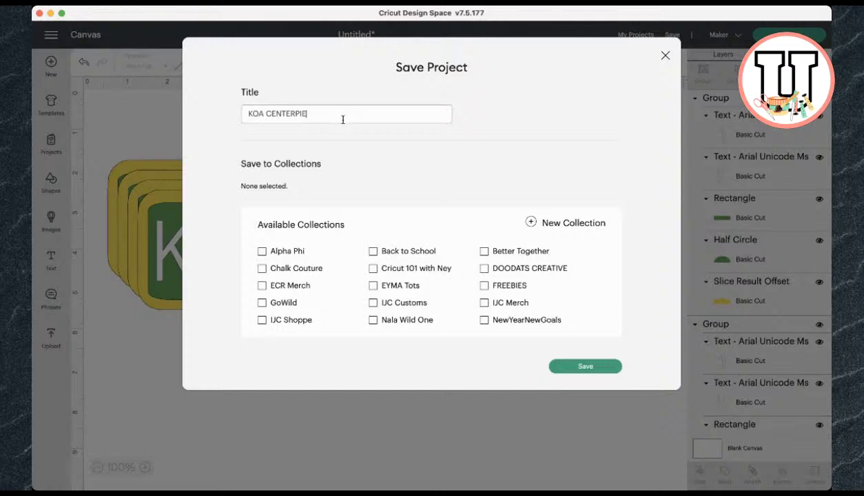
pyautogui.write('CE')
pyautogui.click(484, 269)
pyautogui.click(581, 377)
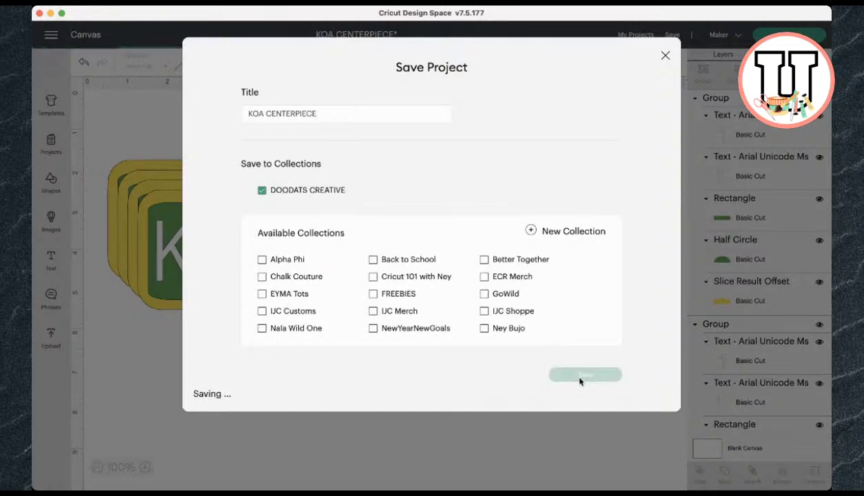